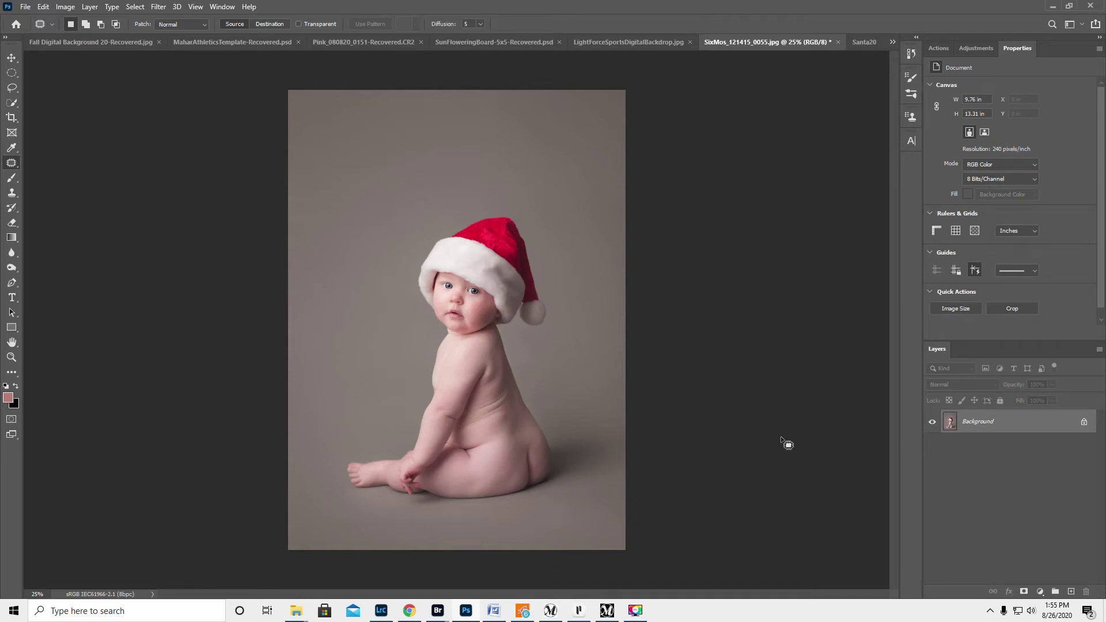
- Isolate the baby with Select Subject and Select and Mask, output as a masked Background copy layer
left_click(866, 40)
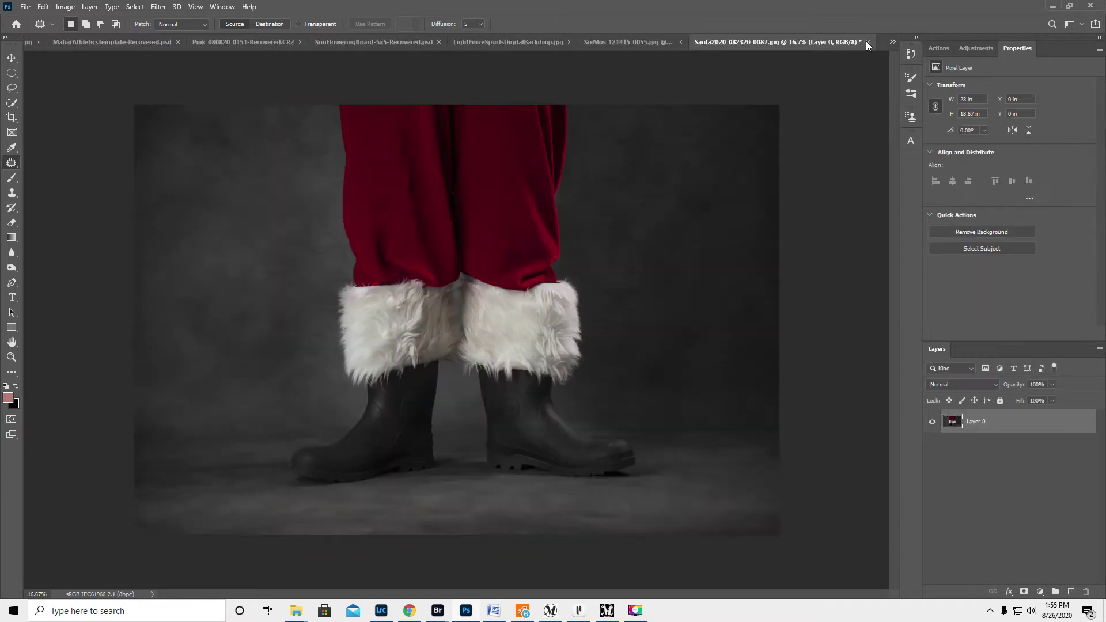
left_click(640, 40)
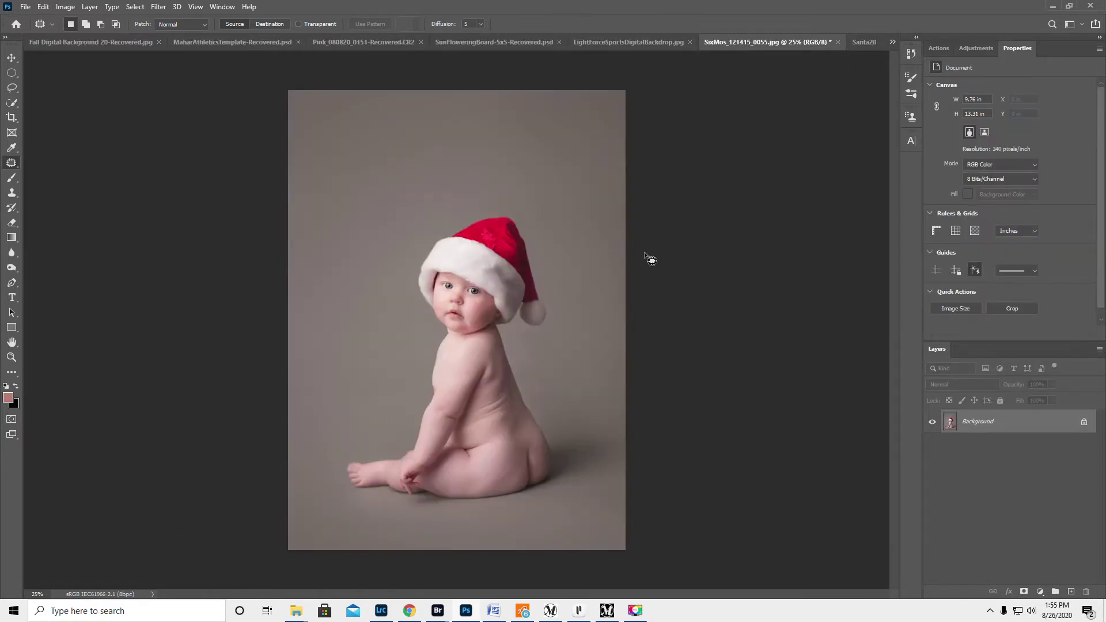
left_click(9, 102)
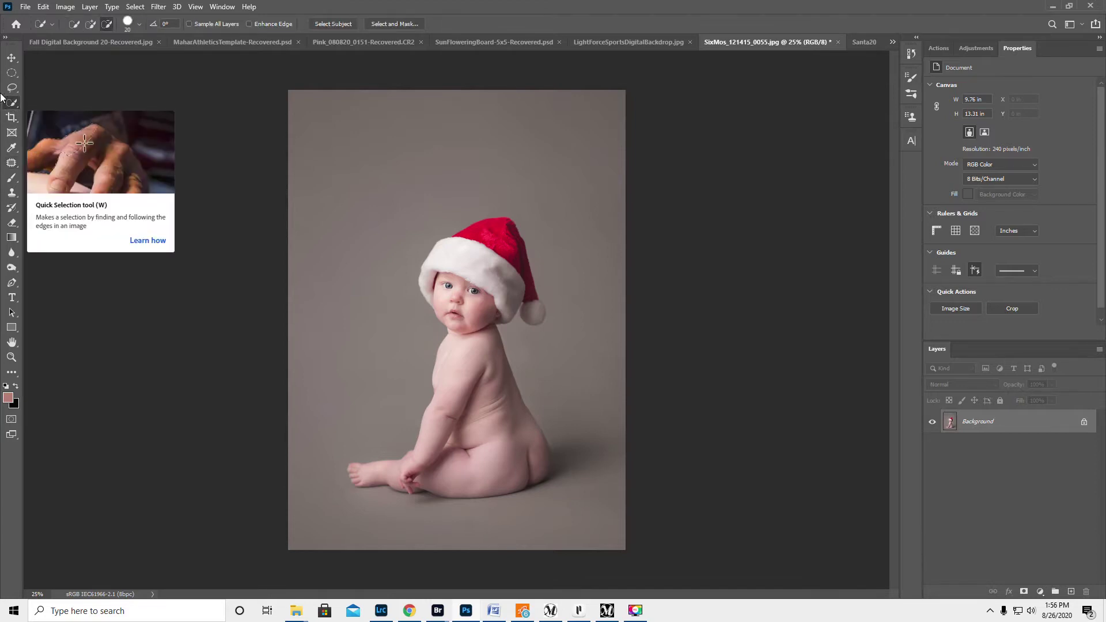
left_click(334, 22)
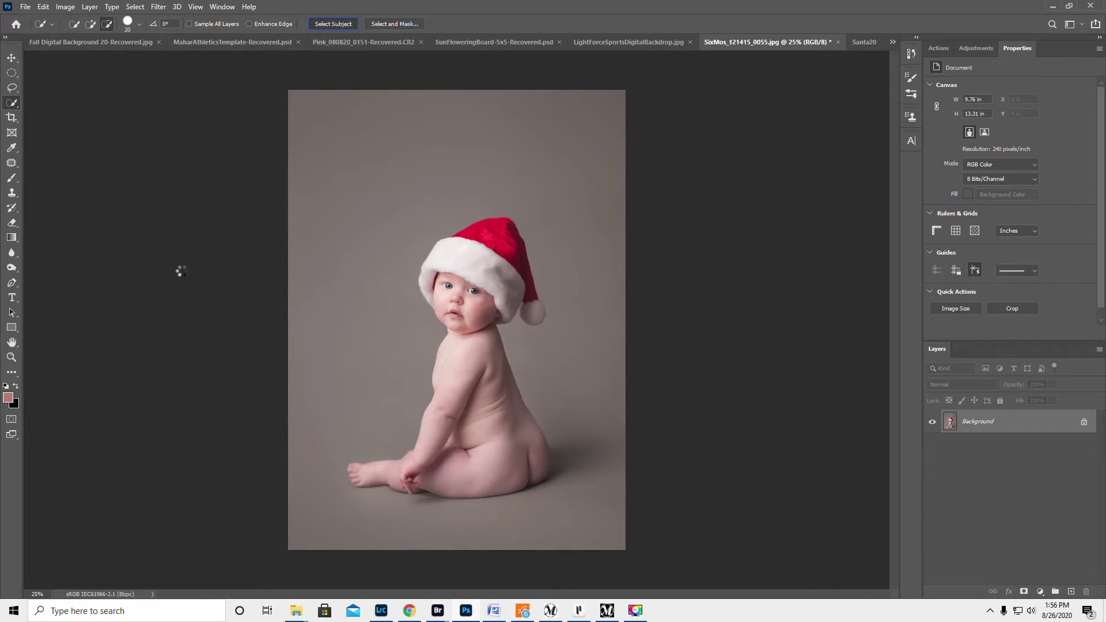
left_click(402, 23)
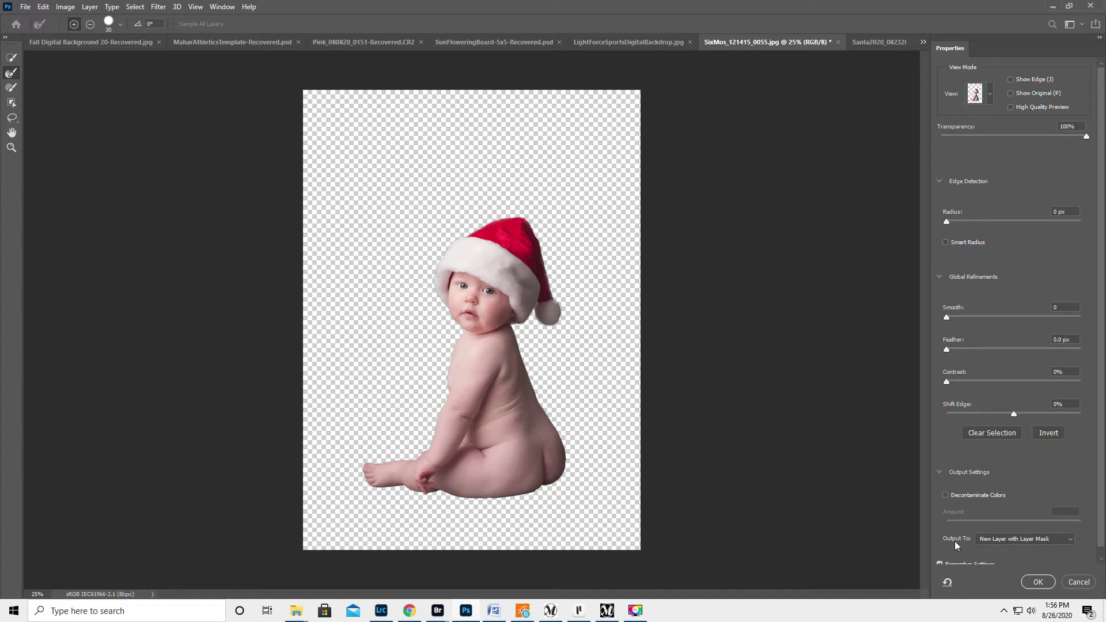
left_click(1039, 583)
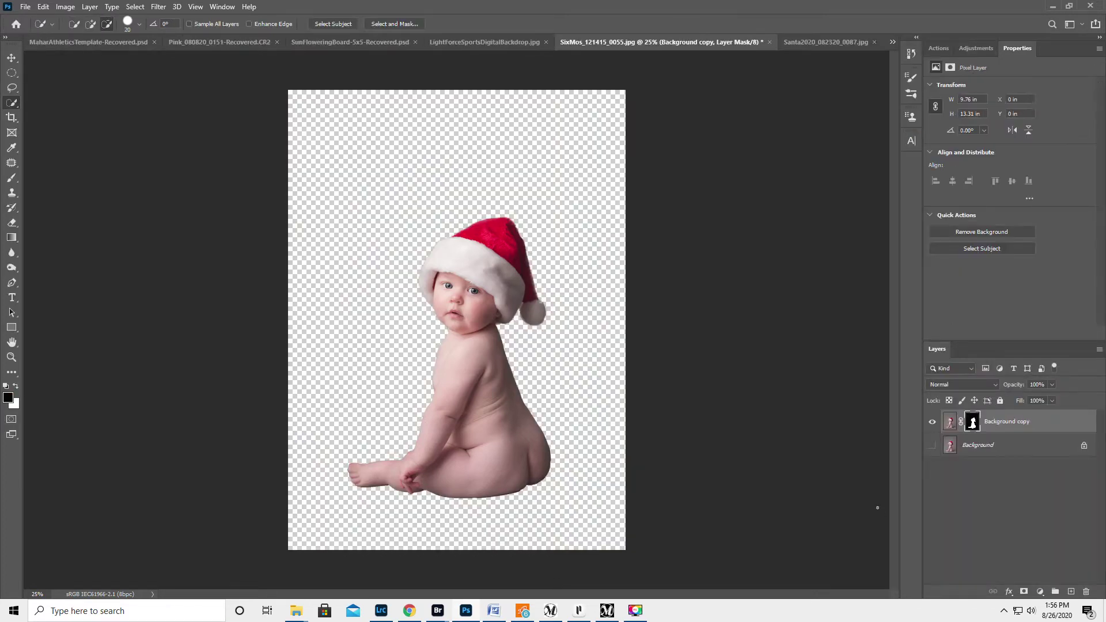
- Move the baby cut-out into Santa2020, scaled to 153.90% and placed before Santa's boots
left_click(12, 58)
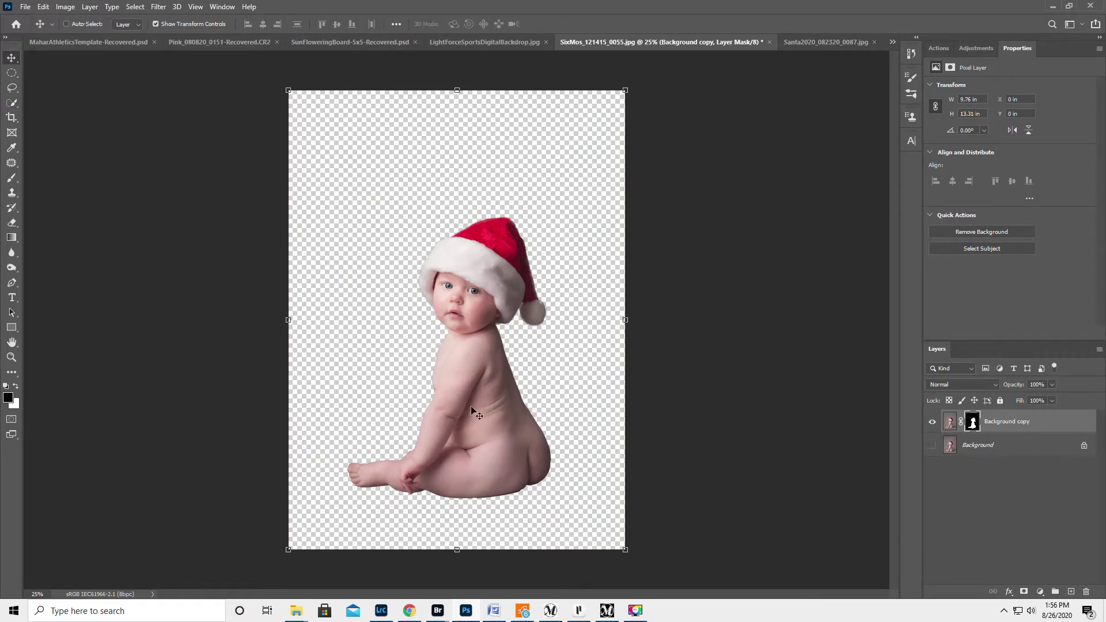
left_click_drag(478, 404, 431, 342)
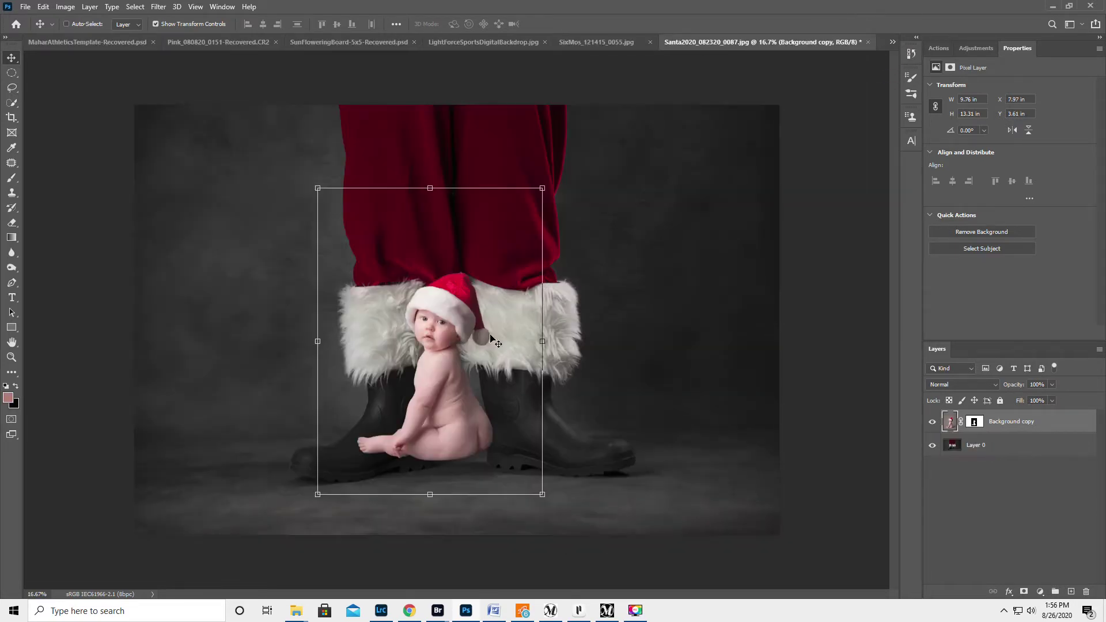
left_click_drag(543, 188, 801, 126)
left_click_drag(539, 271, 508, 336)
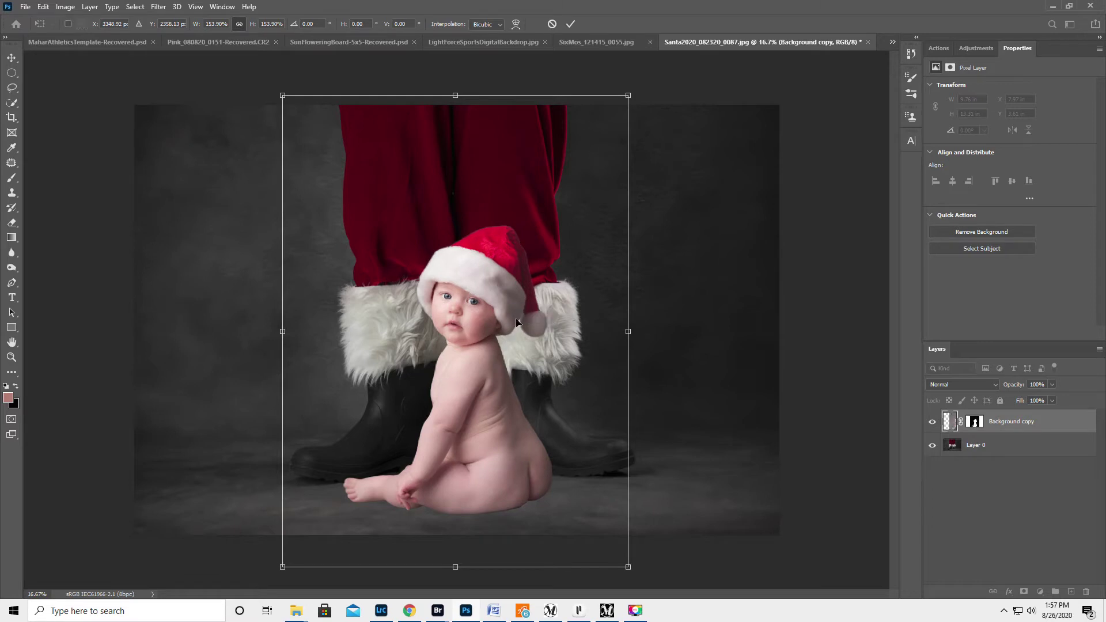
left_click(570, 25)
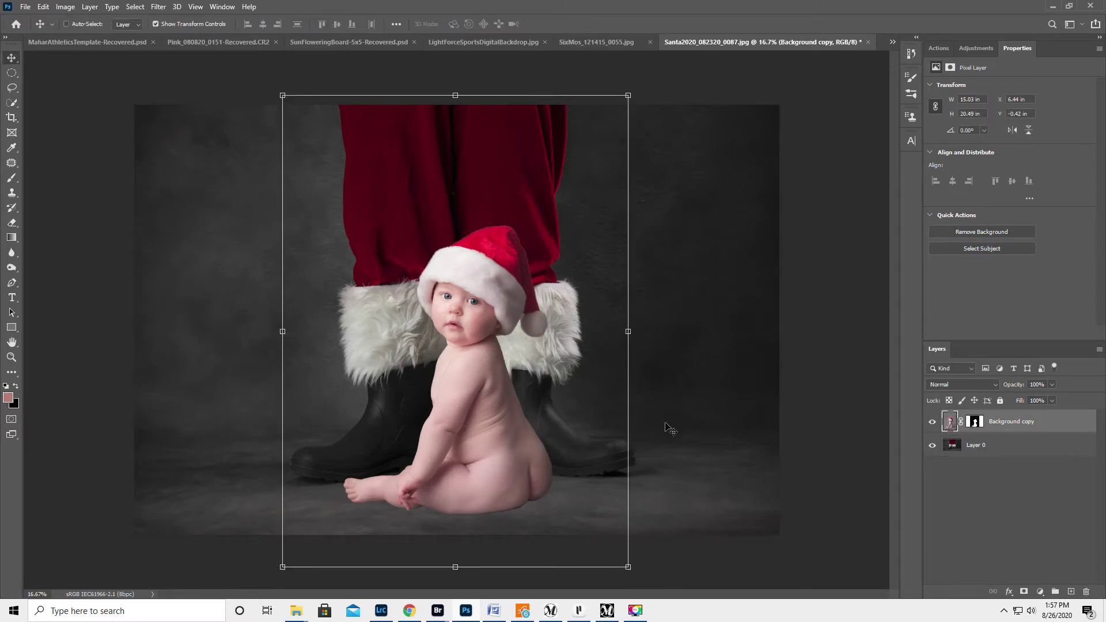
left_click(1005, 445)
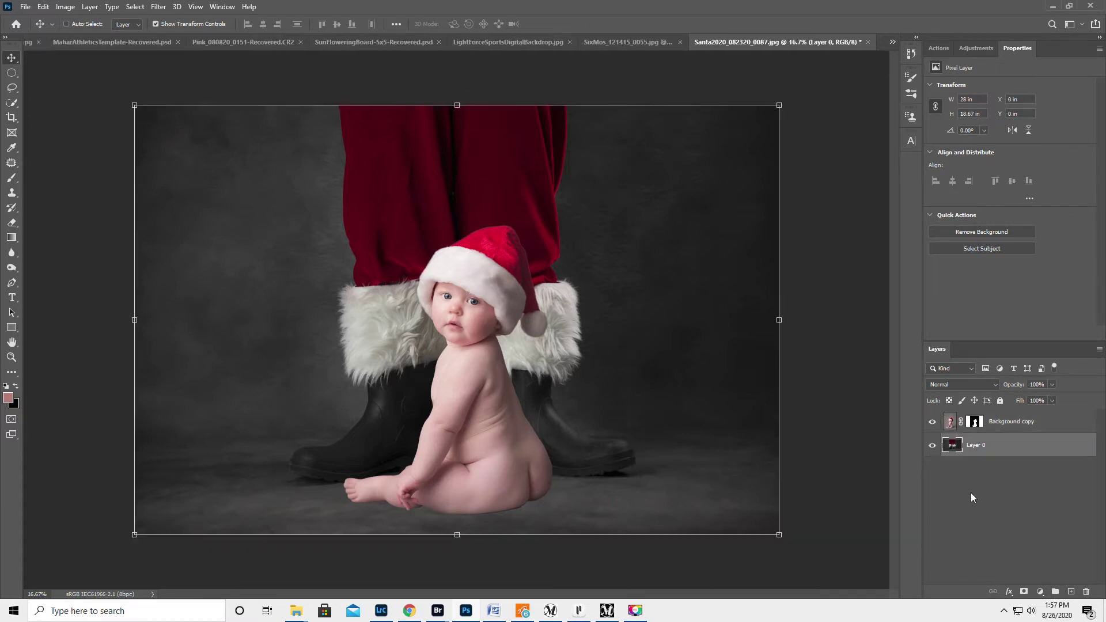
left_click(975, 422)
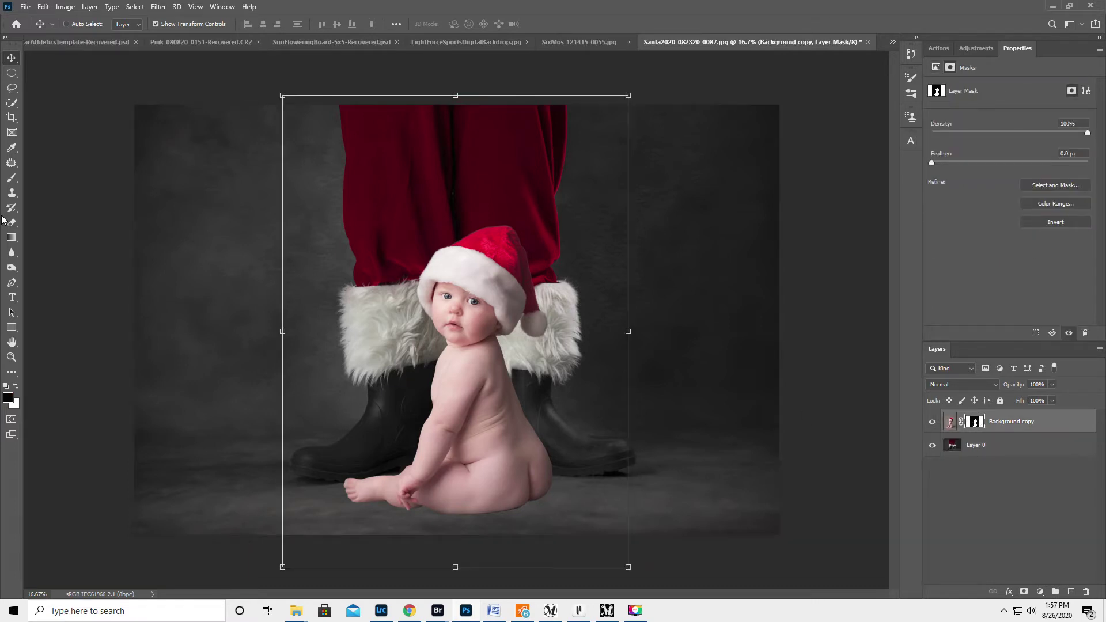
left_click(12, 179)
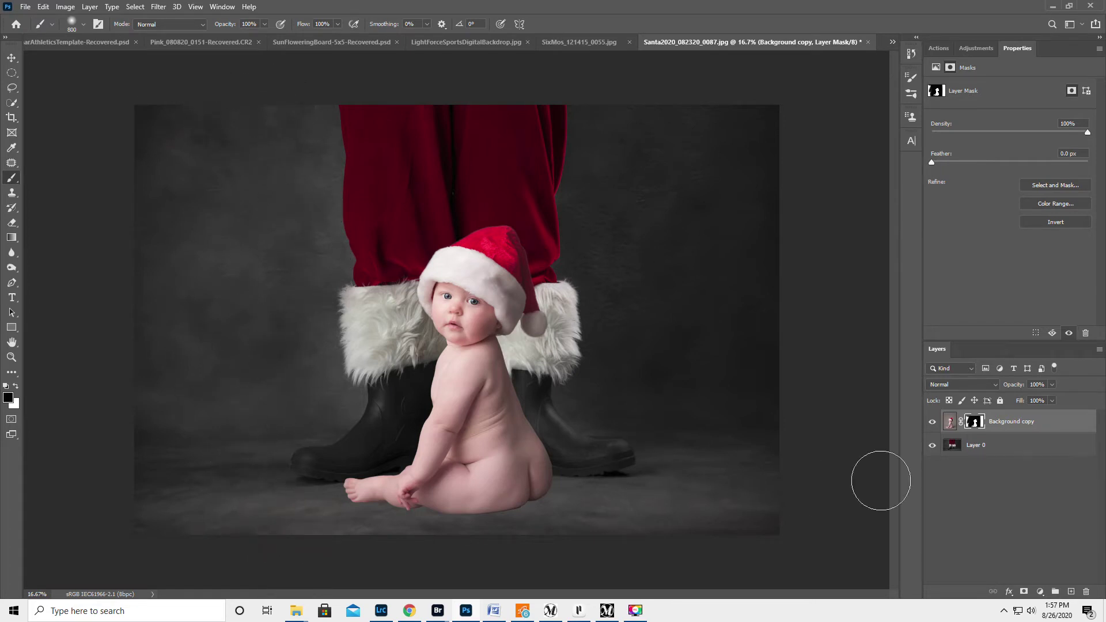
left_click(1013, 445)
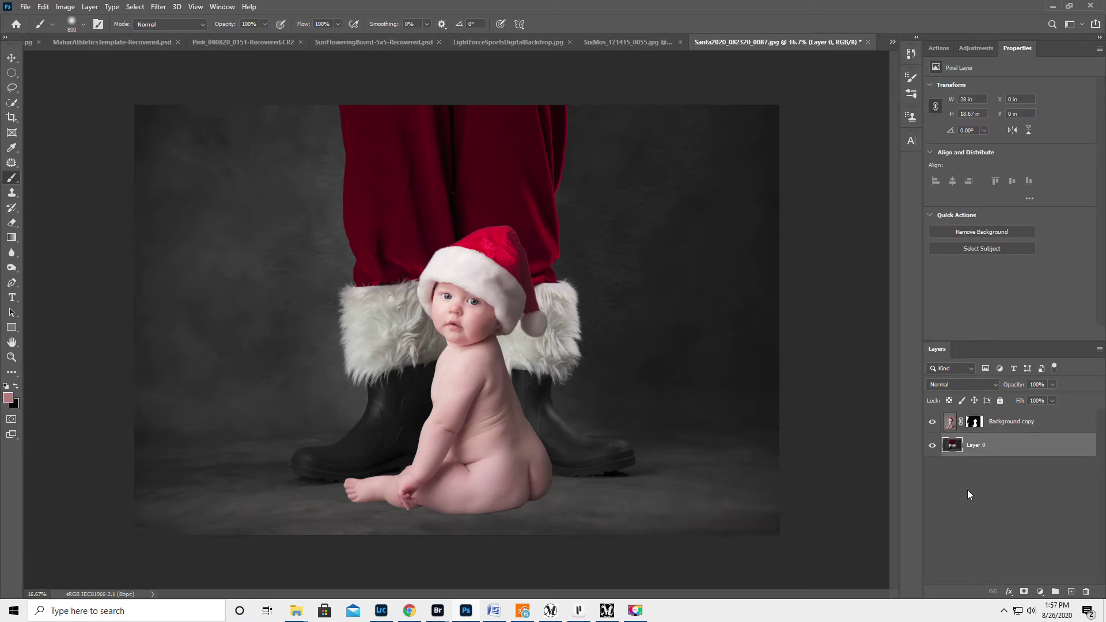
- Duplicate Layer 0 and set up the Burn tool with a 600 px brush
key("ctrl+j")
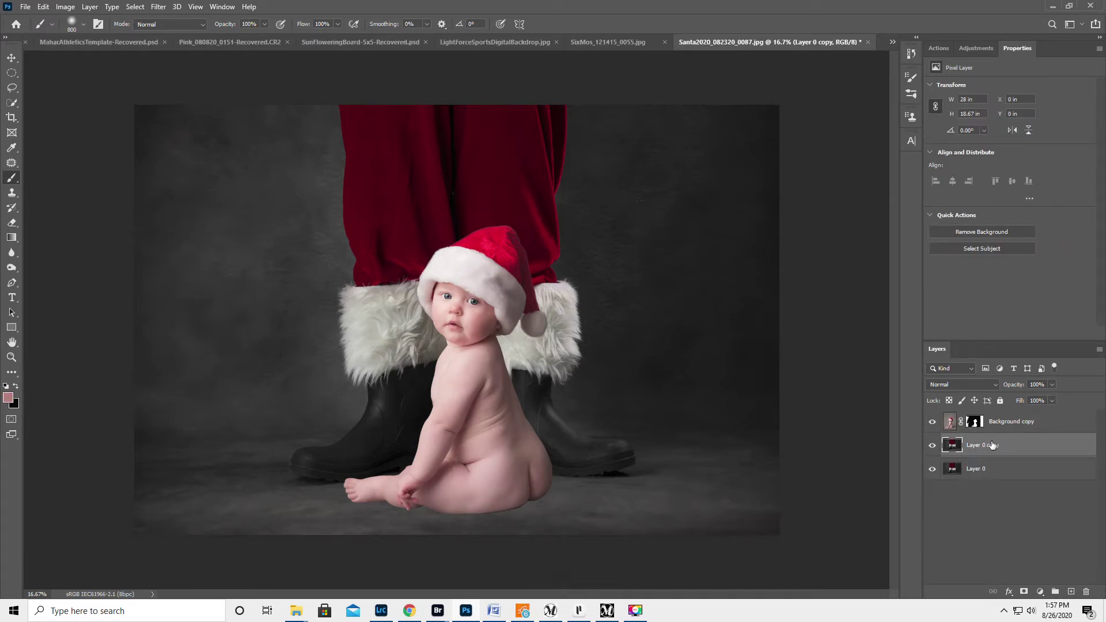
left_click(11, 269)
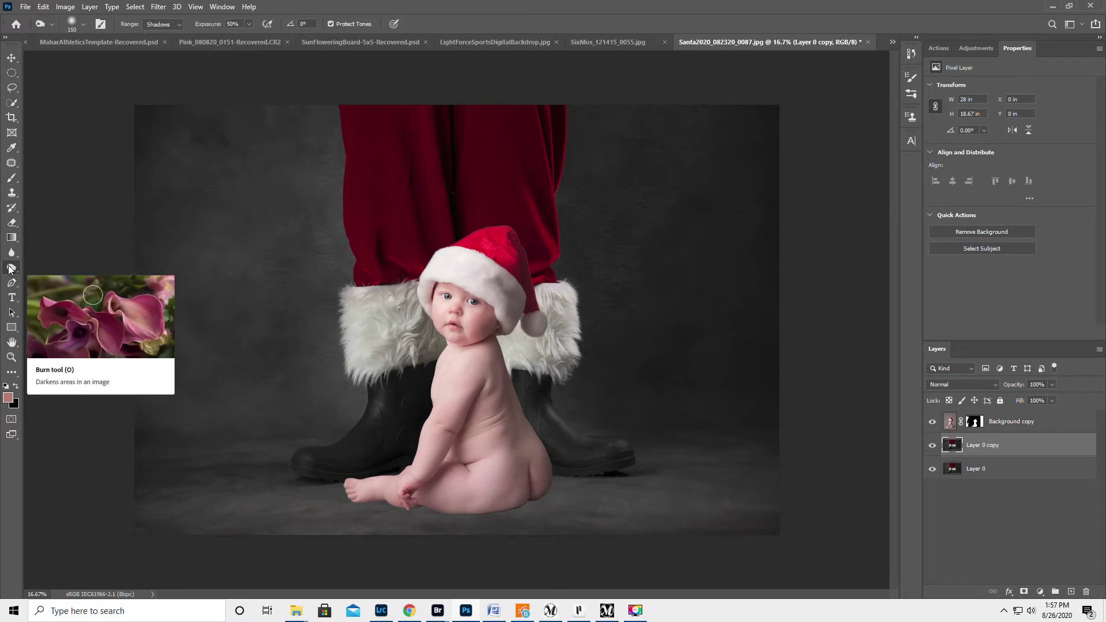
right_click(11, 269)
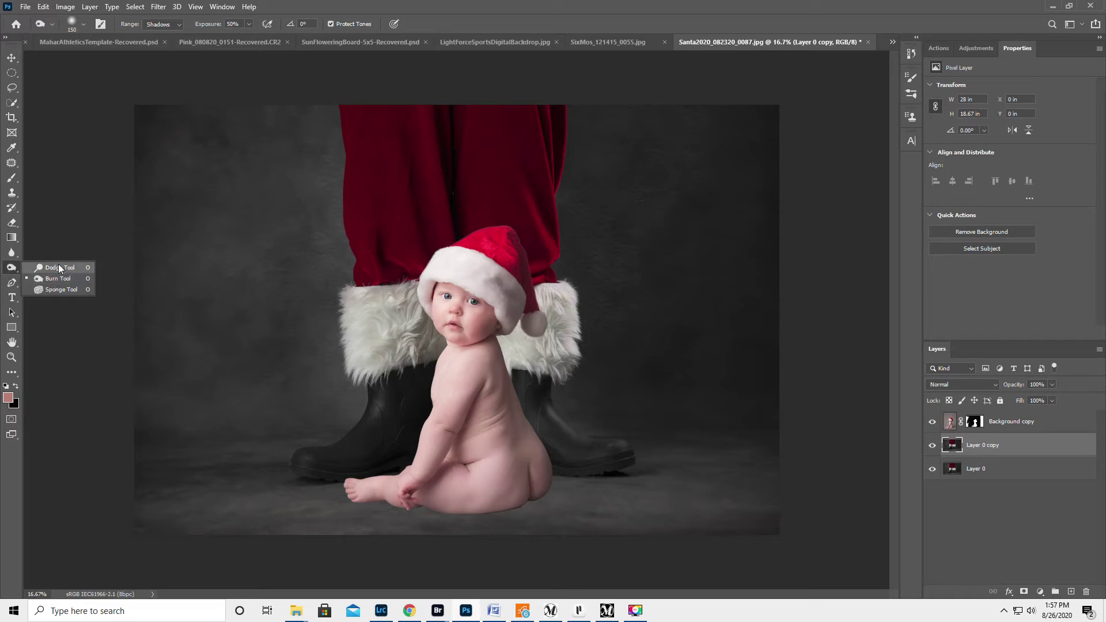
left_click(57, 278)
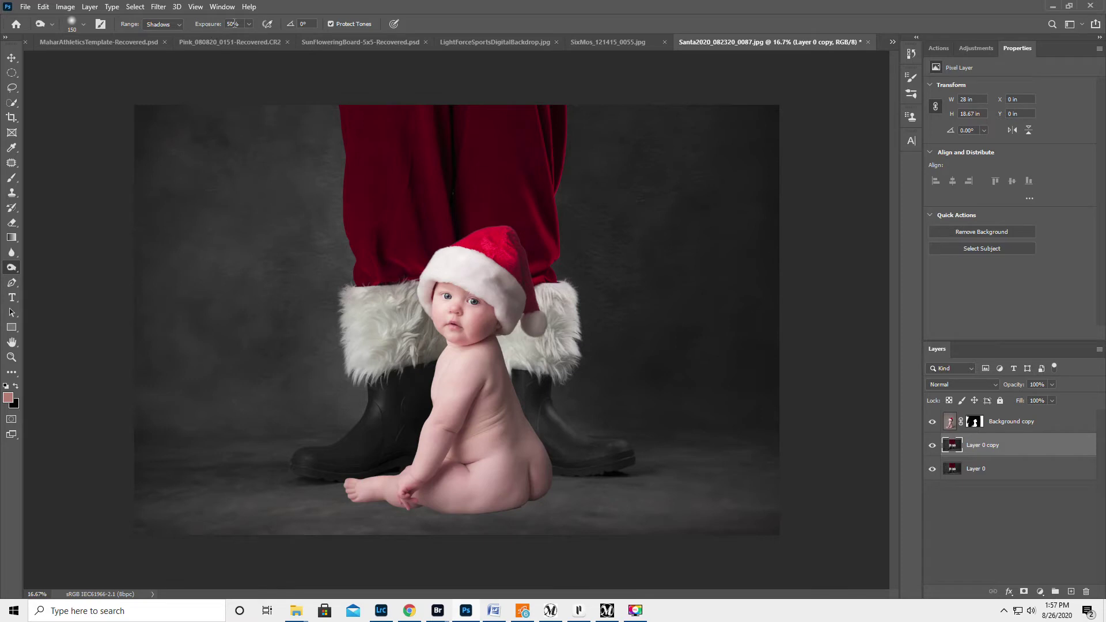
key("bracketright")
key("bracketright")
key("bracketright")
key("bracketright")
key("bracketright")
key("bracketright")
key("bracketright")
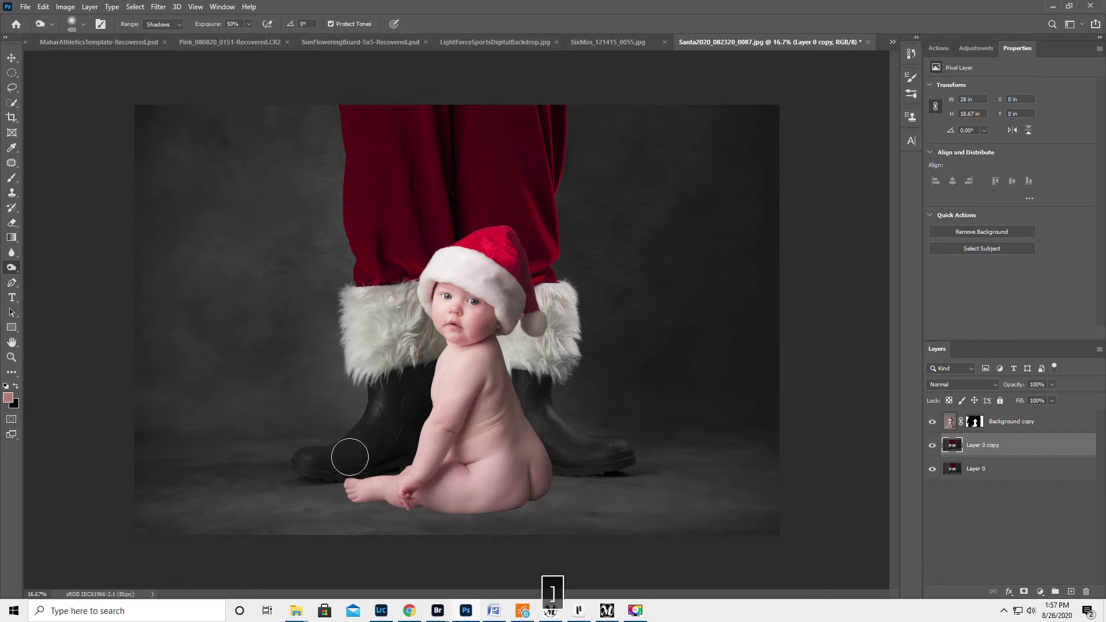
left_click(621, 40)
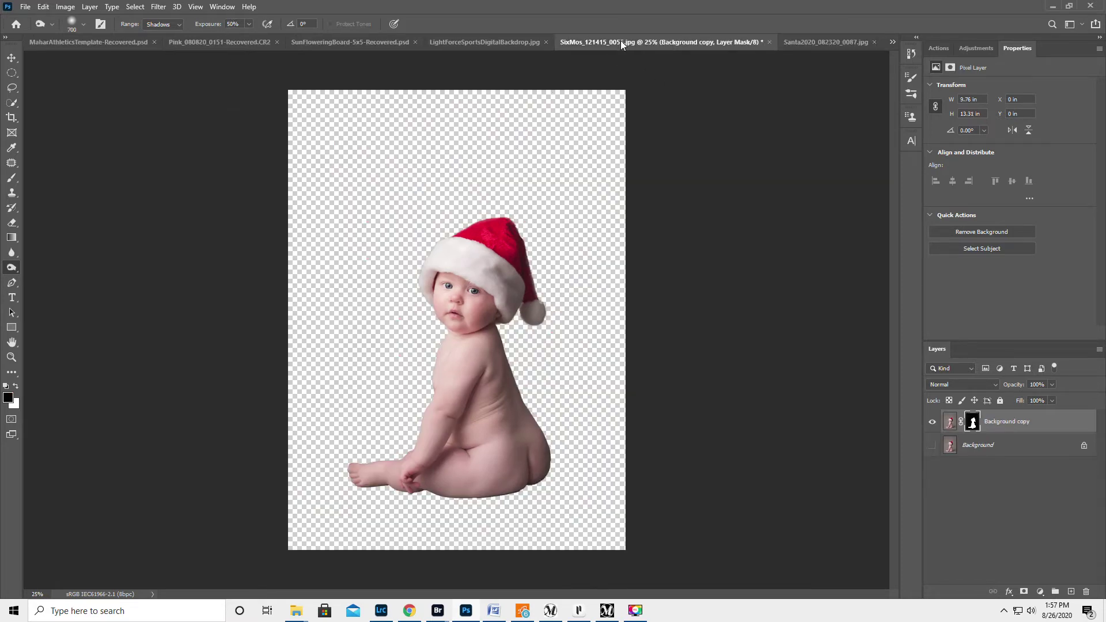
- Show the baby photo's grey Background layer, then return to Santa2020 with a 175 px burn brush
left_click(932, 445)
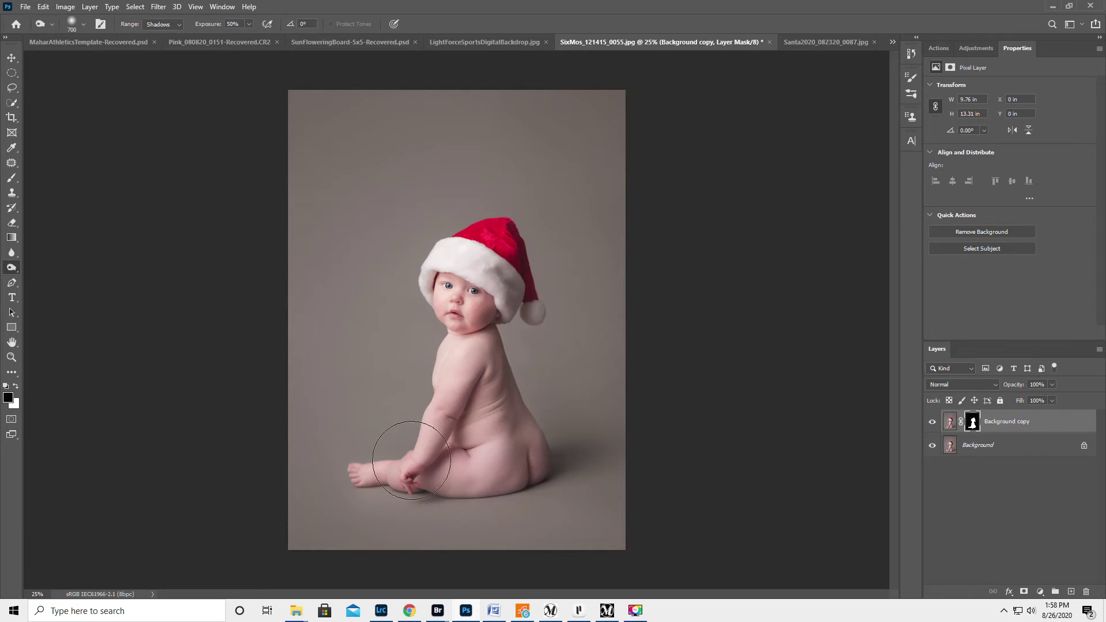
left_click(824, 41)
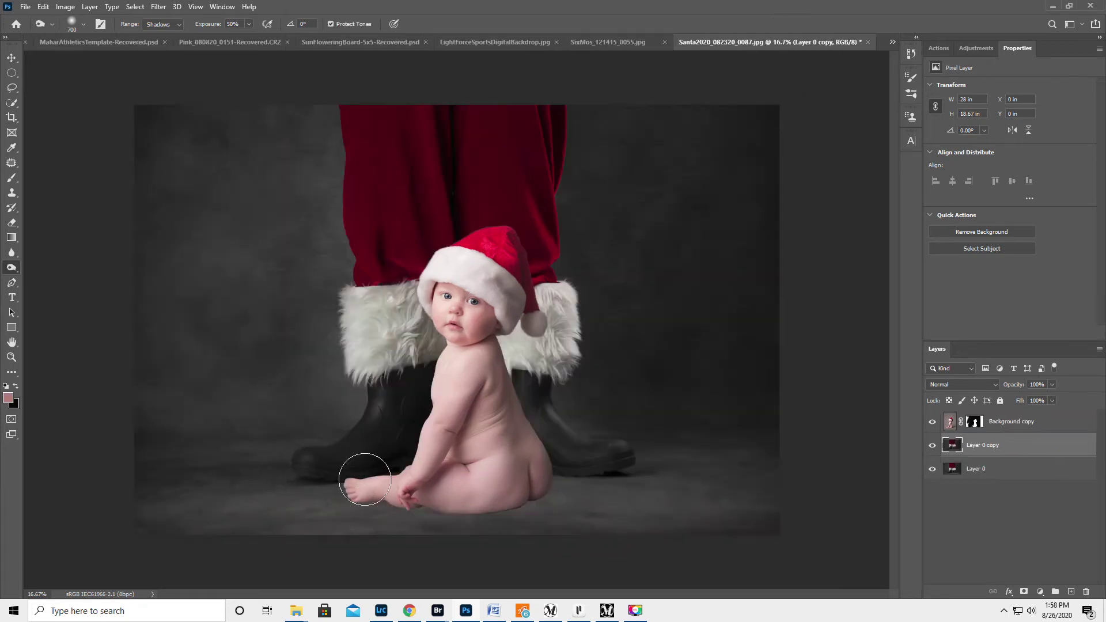
key("bracketleft")
key("bracketleft")
key("bracketleft")
key("bracketleft")
key("bracketleft")
key("bracketleft")
key("bracketleft")
- Burn darker floor shadows under the baby's foot and bottom on Layer 0 copy
left_click_drag(347, 492, 399, 506)
left_click_drag(444, 508, 528, 506)
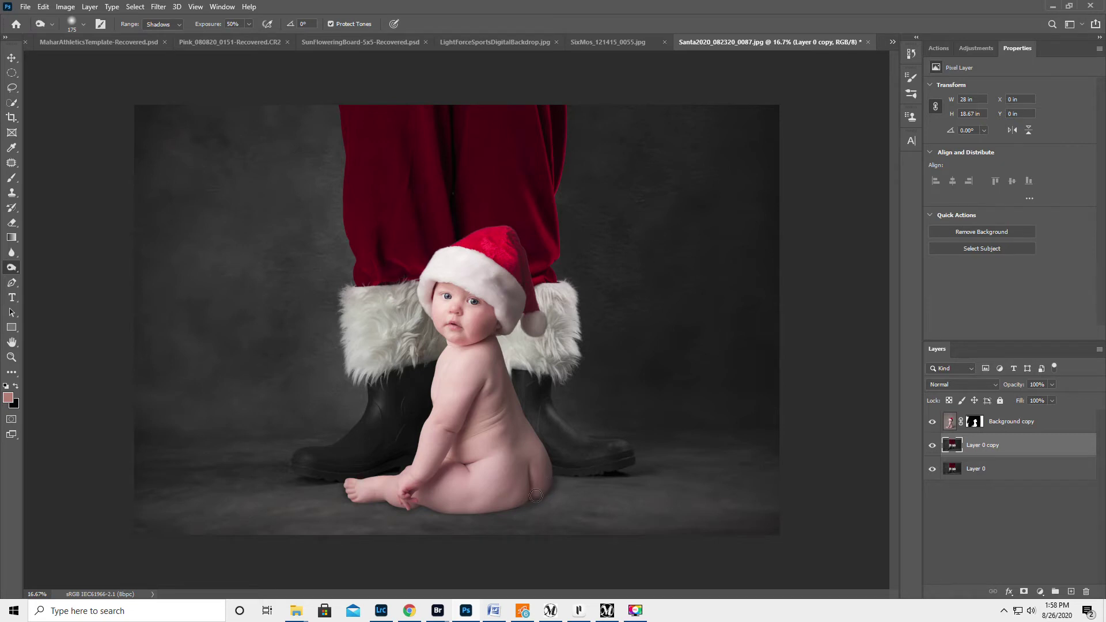
left_click_drag(479, 510, 448, 510)
left_click_drag(402, 504, 344, 487)
- Lower burn exposure to 25%, enlarge the brush to 700, and deepen the shadow beside her bottom
left_click_drag(202, 28, 189, 34)
key("bracketright")
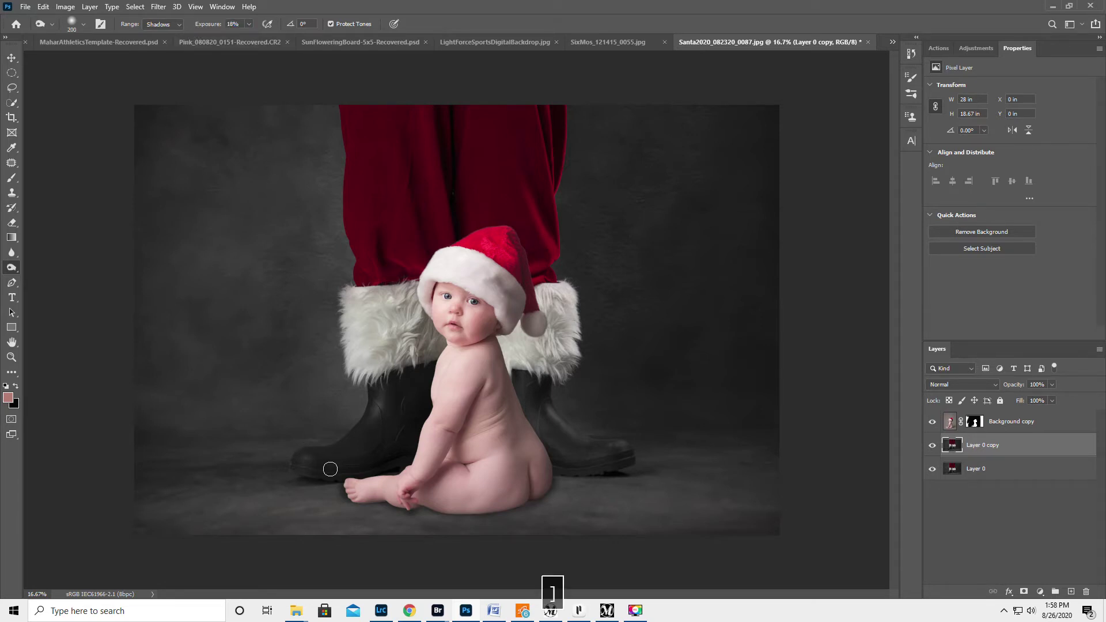
key("bracketright")
key("bracketright")
key("bracketright")
key("bracketright")
key("bracketright")
key("bracketright")
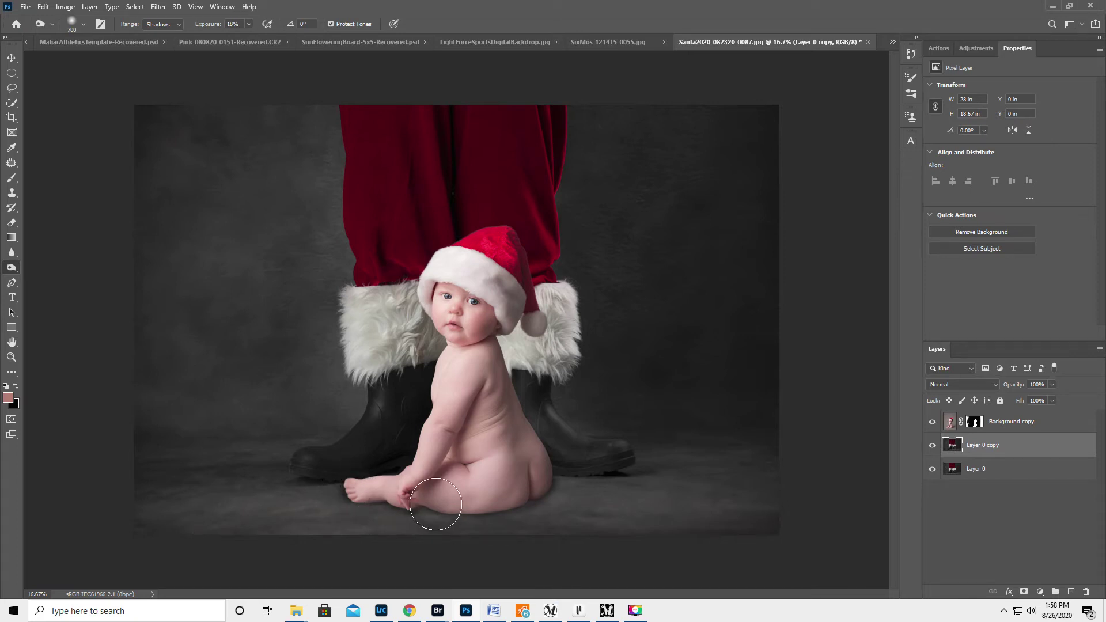
mouse_move(548, 523)
left_mouse_down()
mouse_move(529, 511)
mouse_move(539, 493)
mouse_move(589, 471)
mouse_move(550, 486)
mouse_move(565, 499)
mouse_move(577, 489)
mouse_move(548, 493)
mouse_move(587, 482)
mouse_move(569, 474)
mouse_move(557, 488)
mouse_move(568, 508)
mouse_move(545, 492)
mouse_move(435, 518)
mouse_move(424, 501)
mouse_move(319, 495)
mouse_move(349, 505)
mouse_move(314, 501)
left_mouse_up()
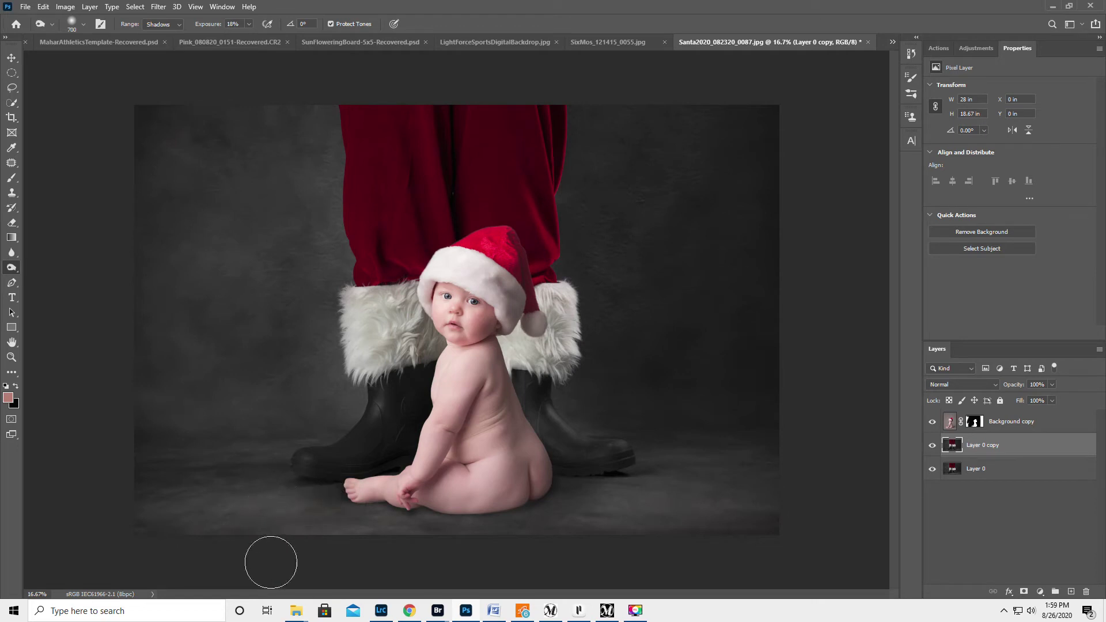
mouse_move(562, 506)
left_mouse_down()
mouse_move(558, 486)
mouse_move(541, 506)
mouse_move(622, 561)
mouse_move(519, 501)
left_mouse_up()
- Toggle Layer 0 copy's visibility to compare the shadows before and after burning
left_click(932, 445)
left_click(933, 445)
left_click(934, 446)
left_click(934, 445)
left_click(933, 446)
left_click(934, 445)
- Add a Levels adjustment above the baby's Background copy and clip it to that layer
left_click(1064, 425)
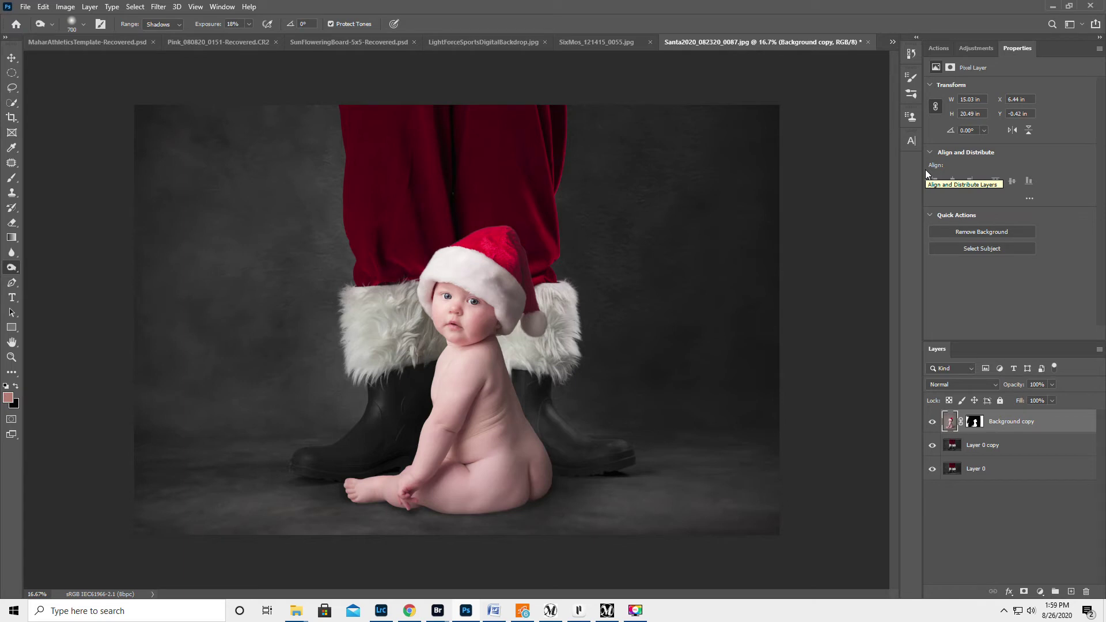
left_click(974, 48)
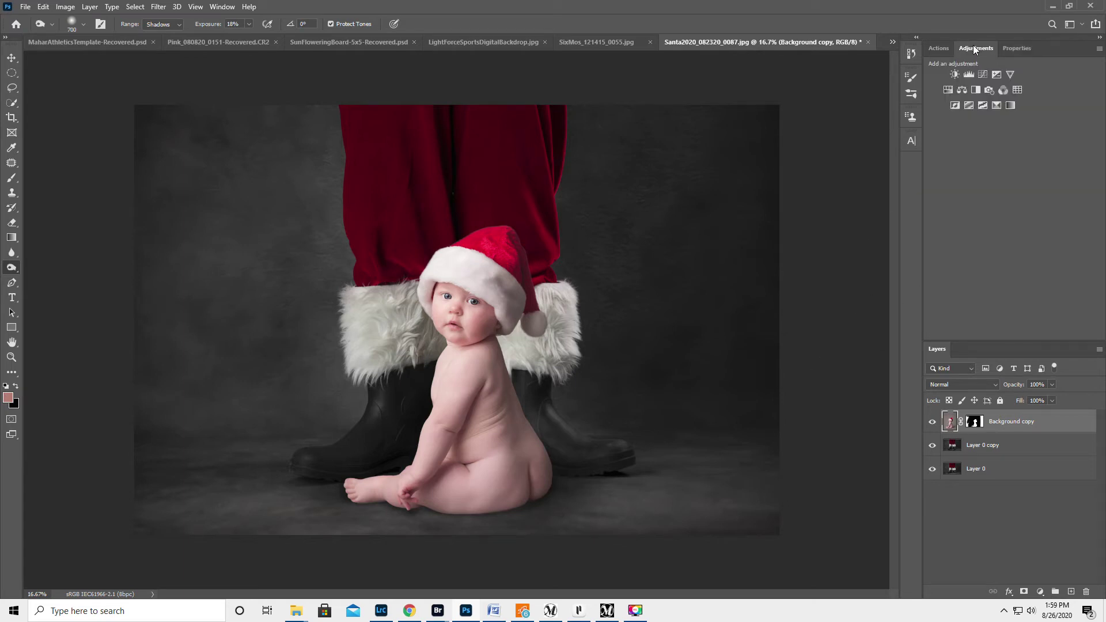
left_click(968, 75)
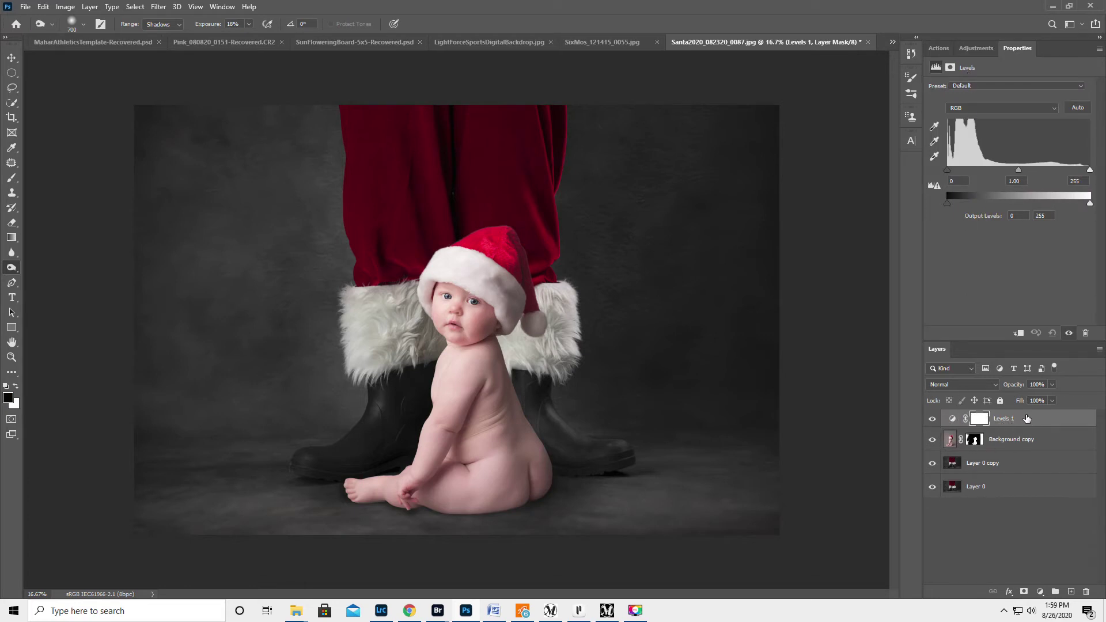
right_click(1025, 420)
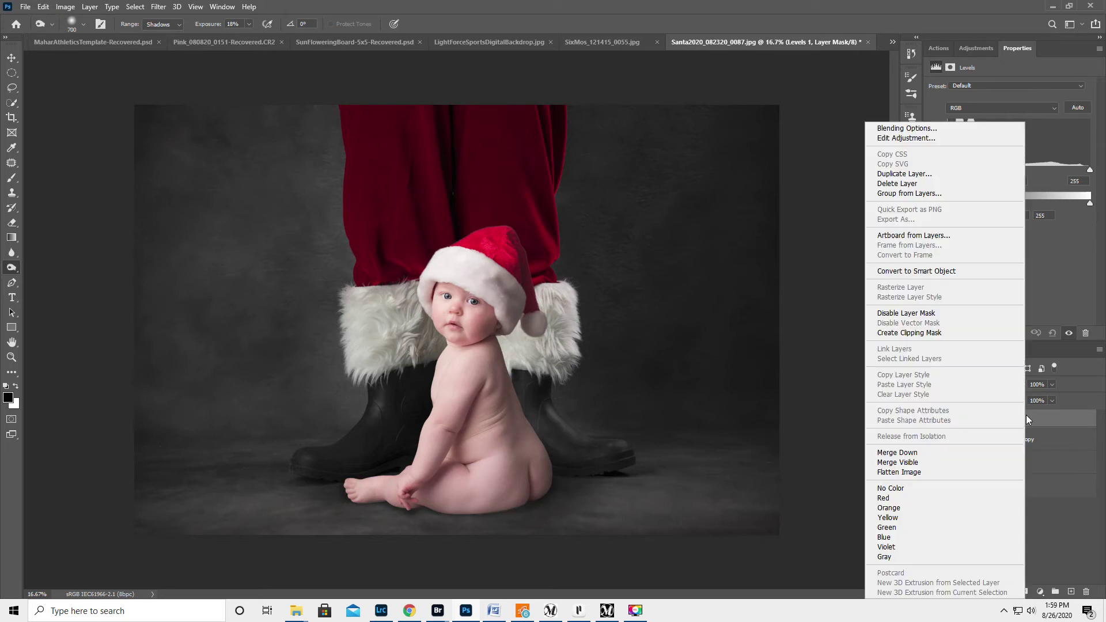
left_click(934, 333)
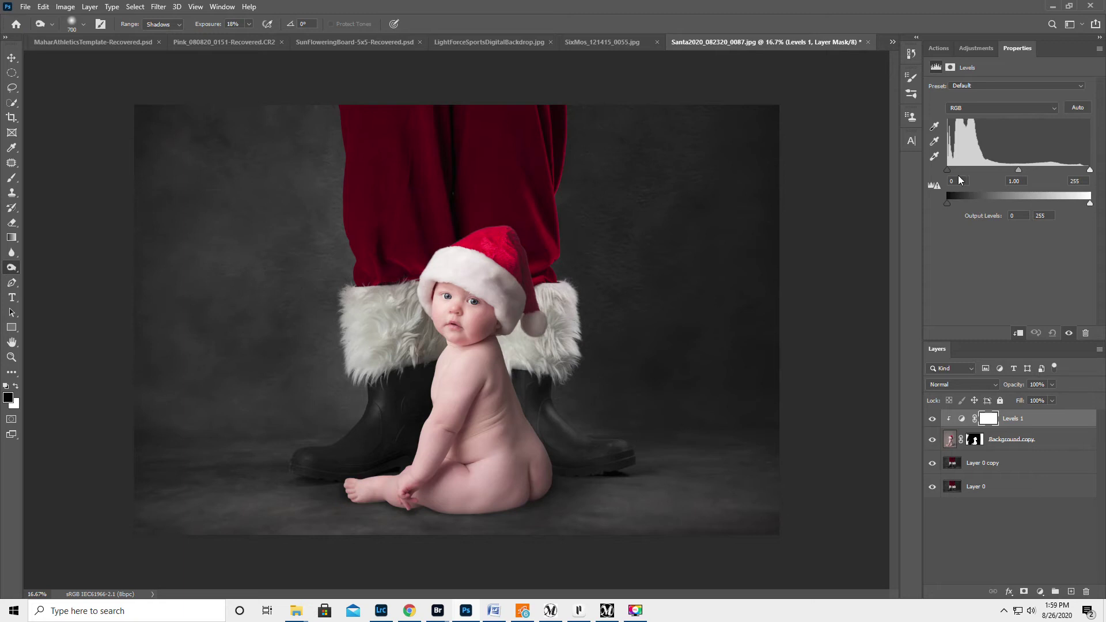
- Set the Levels inputs to 16, 0.96 and 255 to darken the baby, comparing on and off
left_click_drag(947, 170, 957, 173)
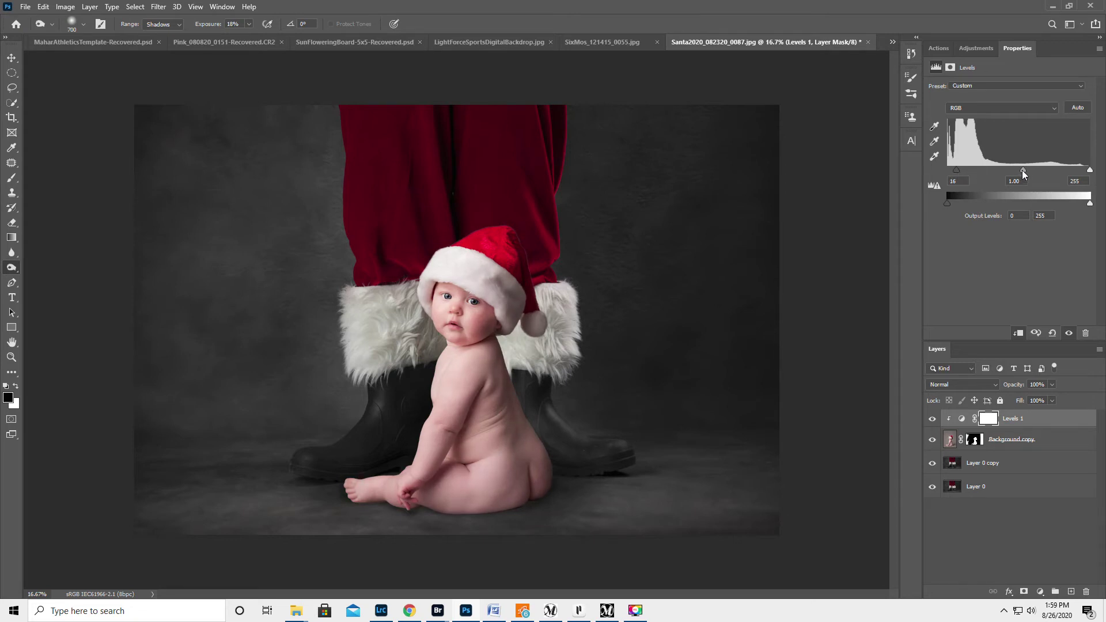
left_click_drag(1024, 169, 1029, 169)
left_click(931, 420)
left_click(931, 420)
left_click(1003, 488)
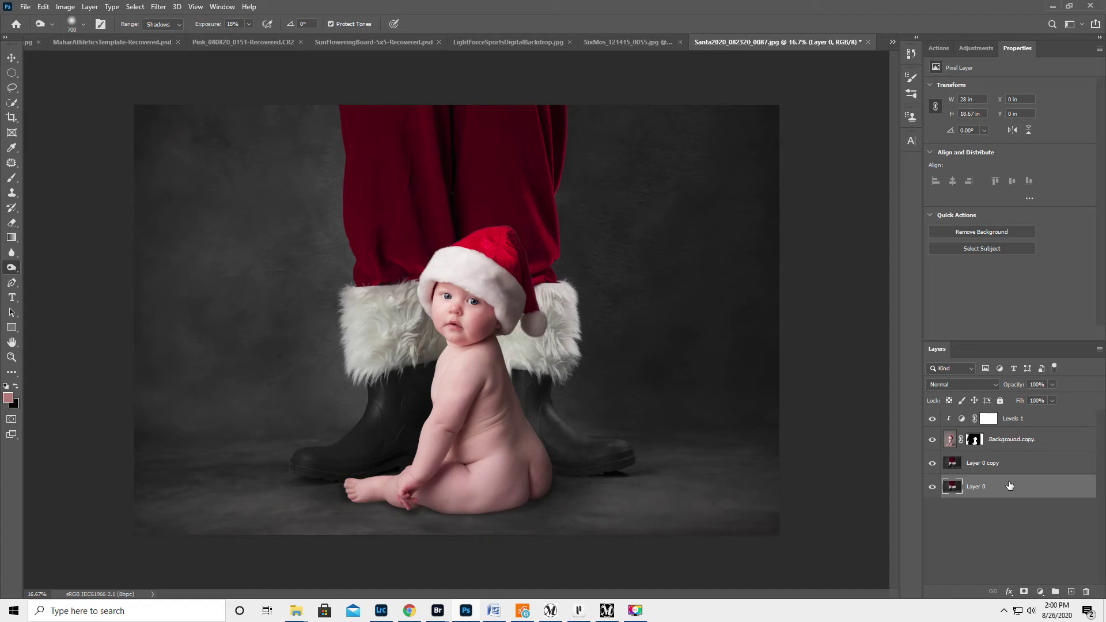
- Draw an elliptical marquee with about 592 px feather around the baby and Santa's boots
left_click(12, 74)
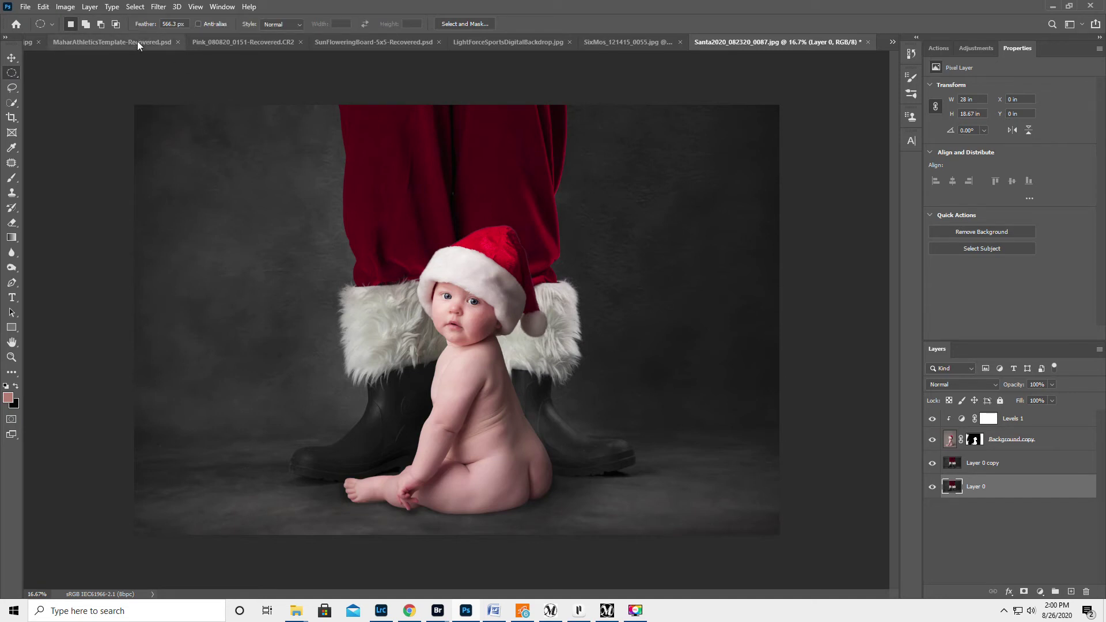
left_click_drag(141, 24, 991, 39)
left_click_drag(144, 25, 55, 36)
left_click_drag(147, 25, 37, 40)
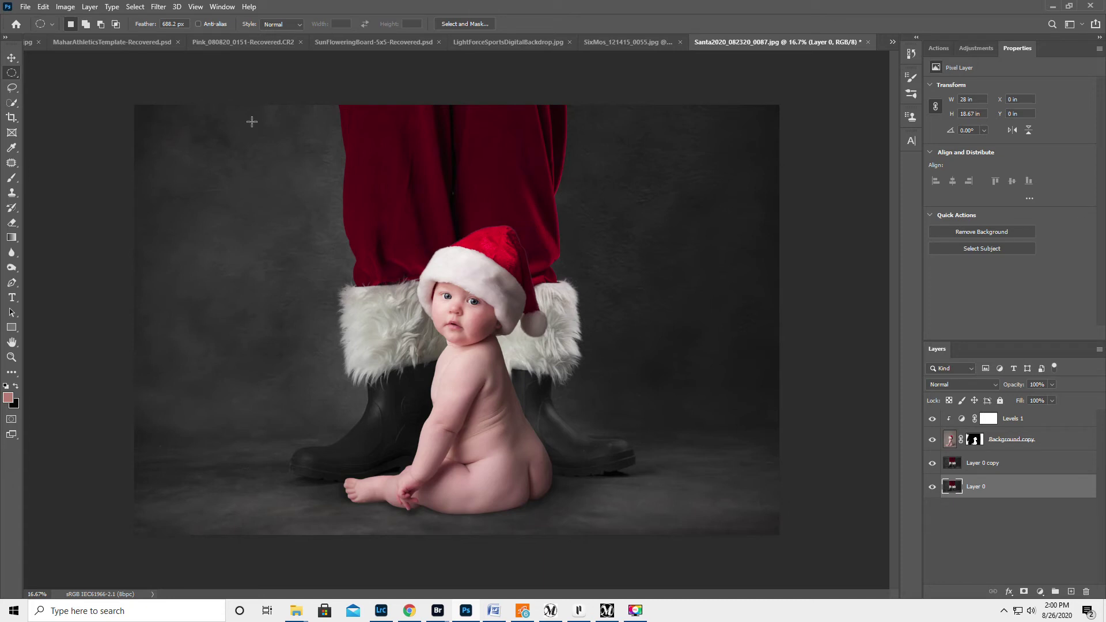
left_click_drag(278, 106, 666, 561)
mouse_move(482, 468)
left_mouse_down()
mouse_move(477, 446)
mouse_move(466, 479)
mouse_move(478, 476)
left_mouse_up()
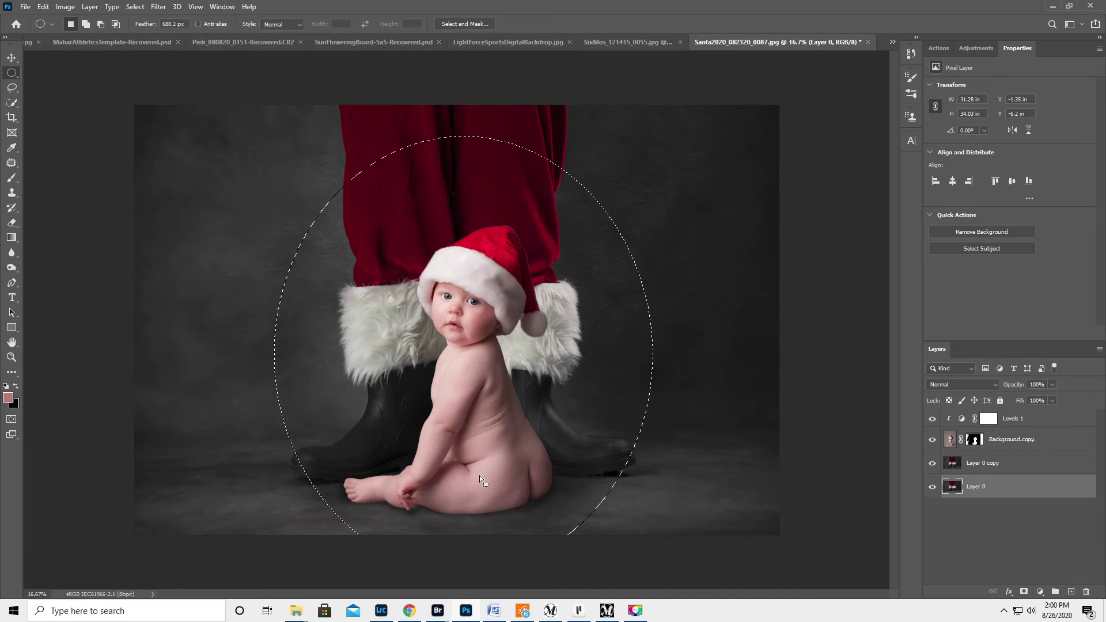
- Invert the oval selection, copy the edges to Layer 1, and place it above Layer 0 copy
key("ctrl+shift+i")
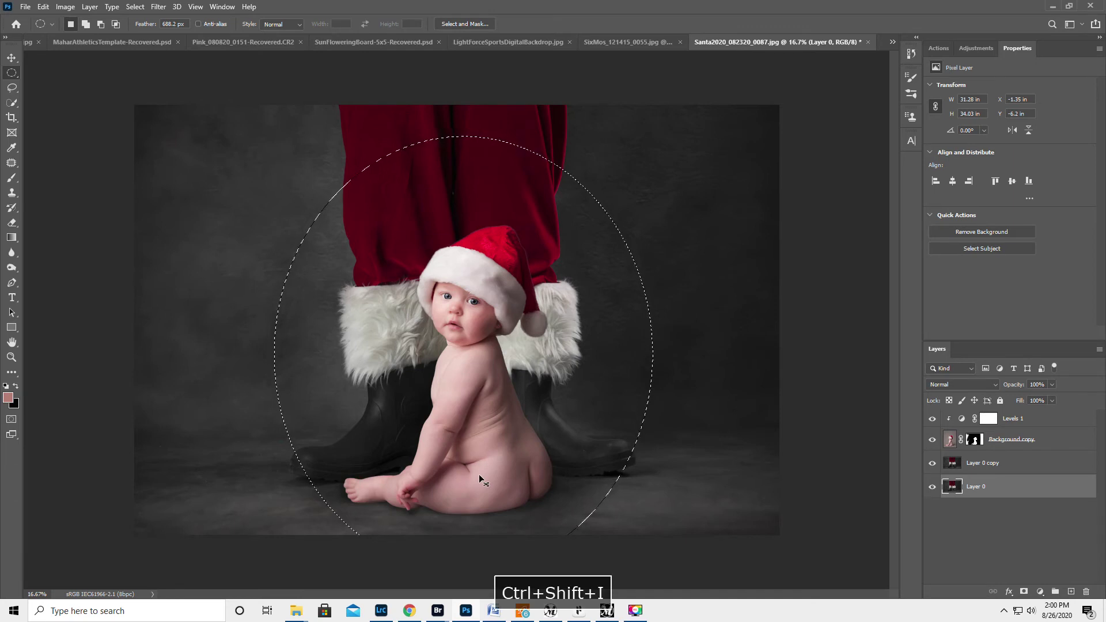
key("ctrl+j")
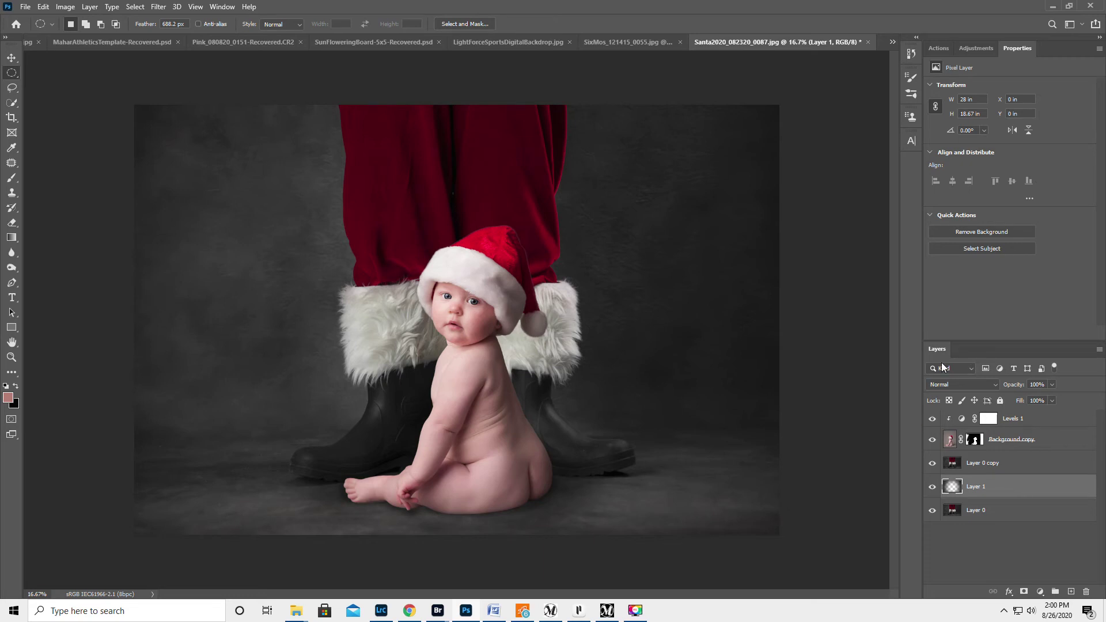
left_click(951, 382)
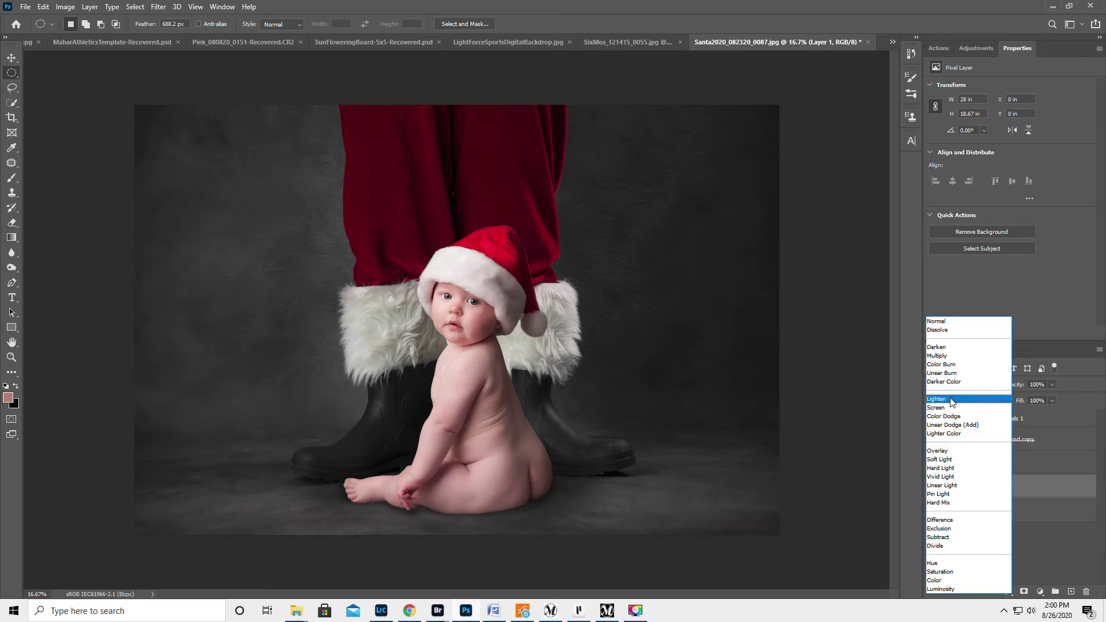
left_click(1064, 487)
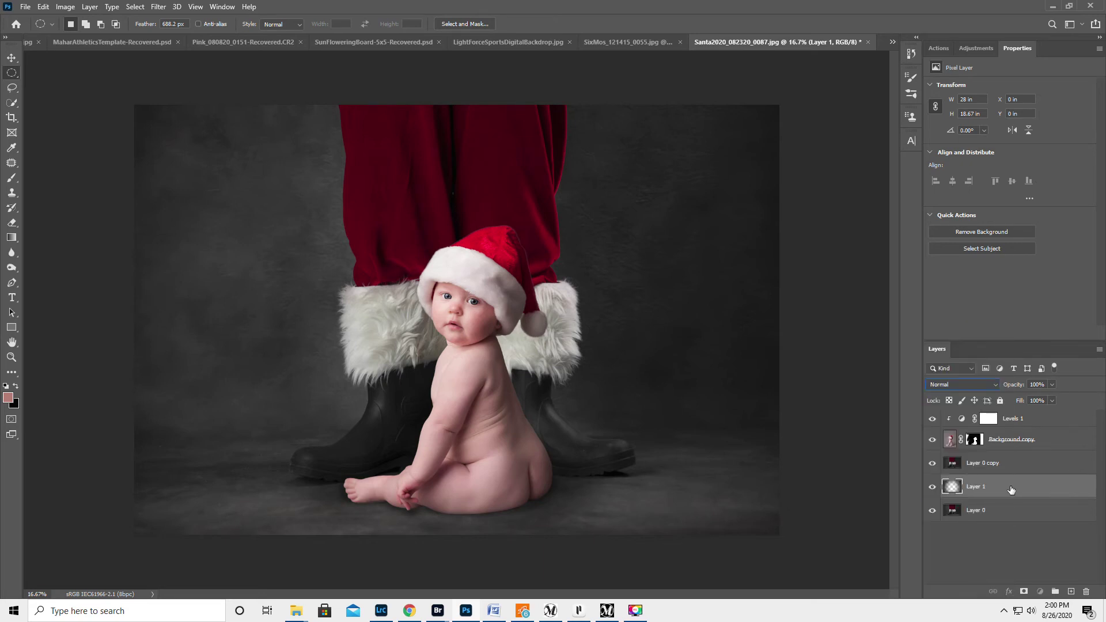
left_click_drag(1009, 489, 1001, 465)
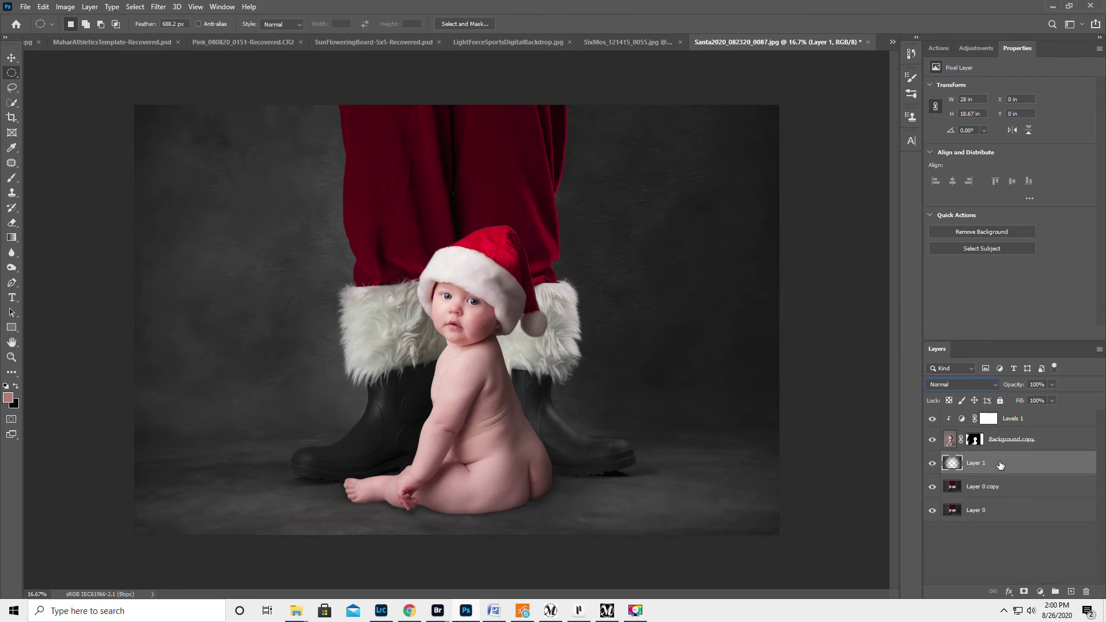
left_click(932, 463)
left_click(932, 463)
- Set Layer 1 to Overlay to darken the edges, comparing it and testing the layer order
left_click(948, 385)
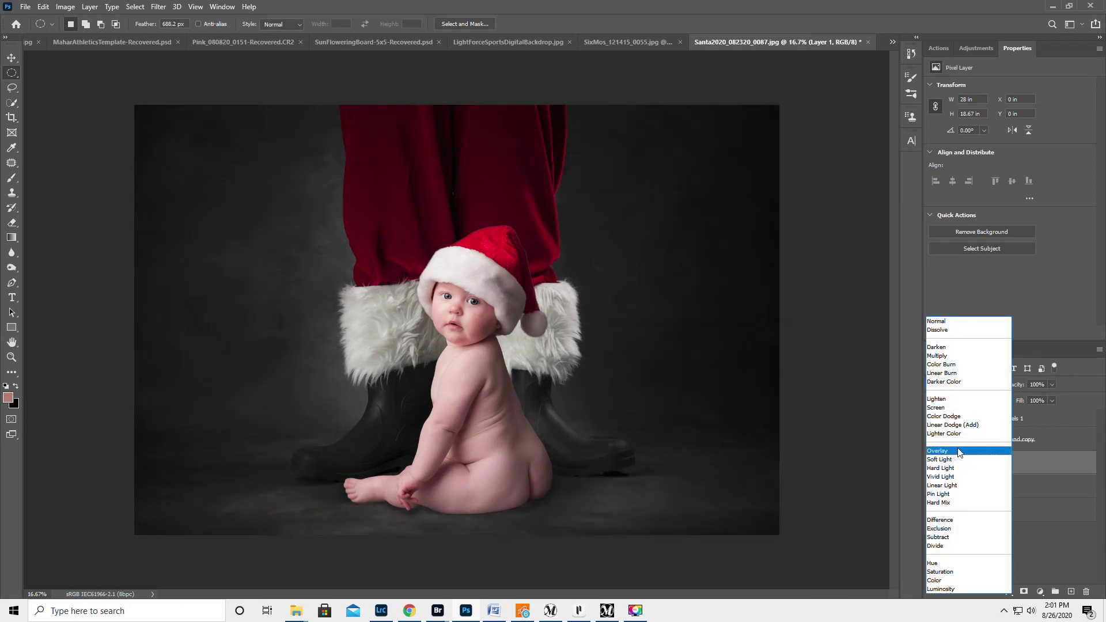
left_click(964, 451)
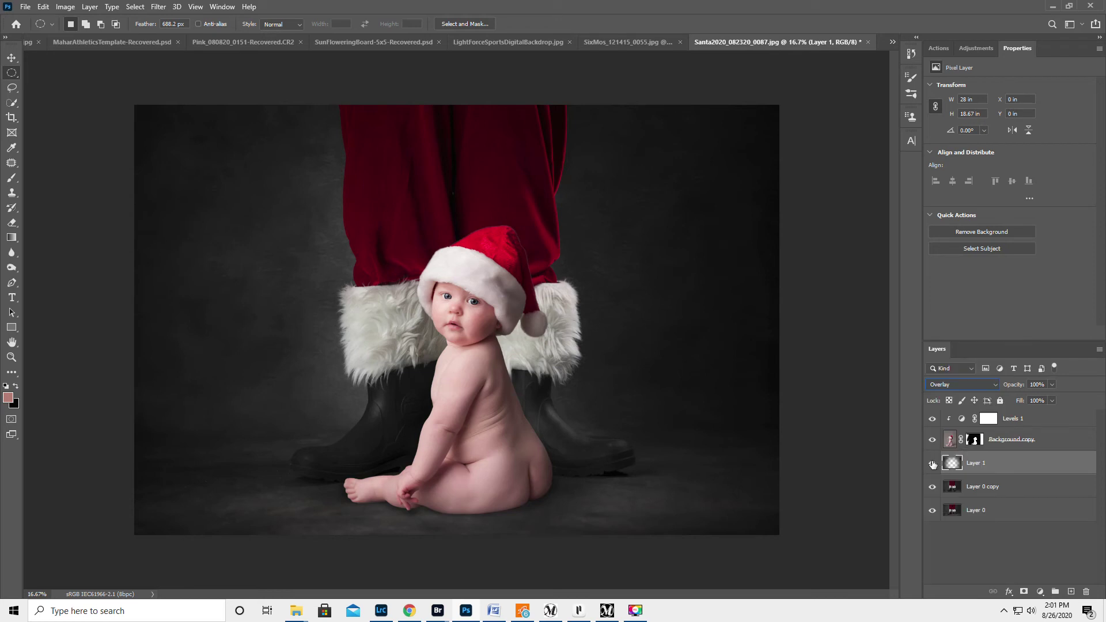
left_click(932, 464)
left_click(932, 464)
left_click_drag(1023, 491, 1018, 456)
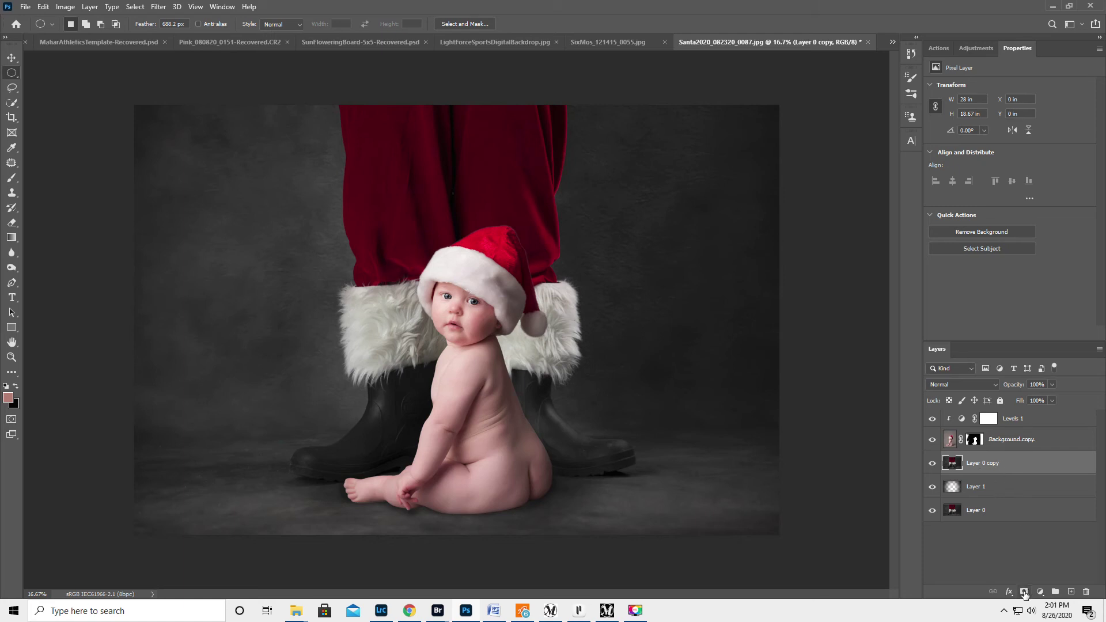
left_click_drag(1002, 489, 1001, 456)
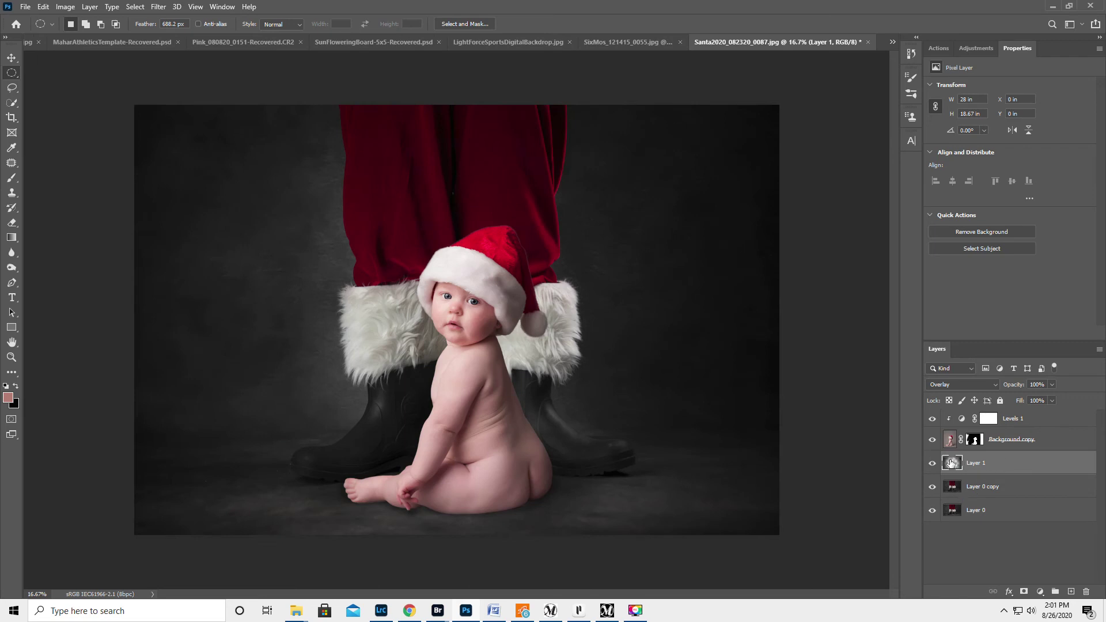
- Add a mask to Layer 1 and paint black over the baby and boots, then check the floor
left_click(1024, 592)
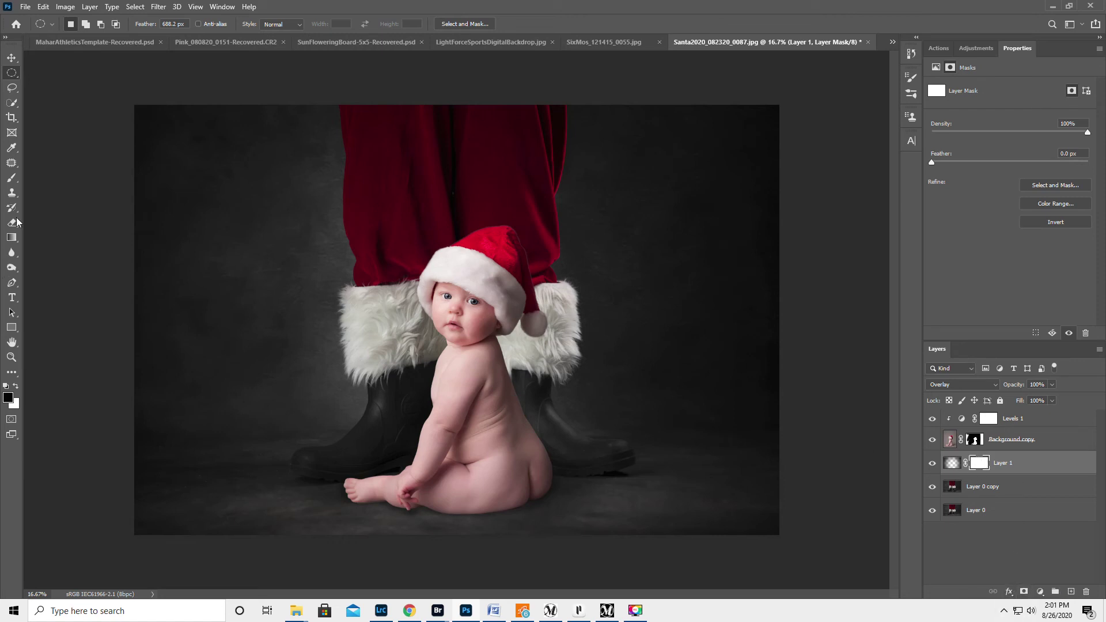
left_click(13, 180)
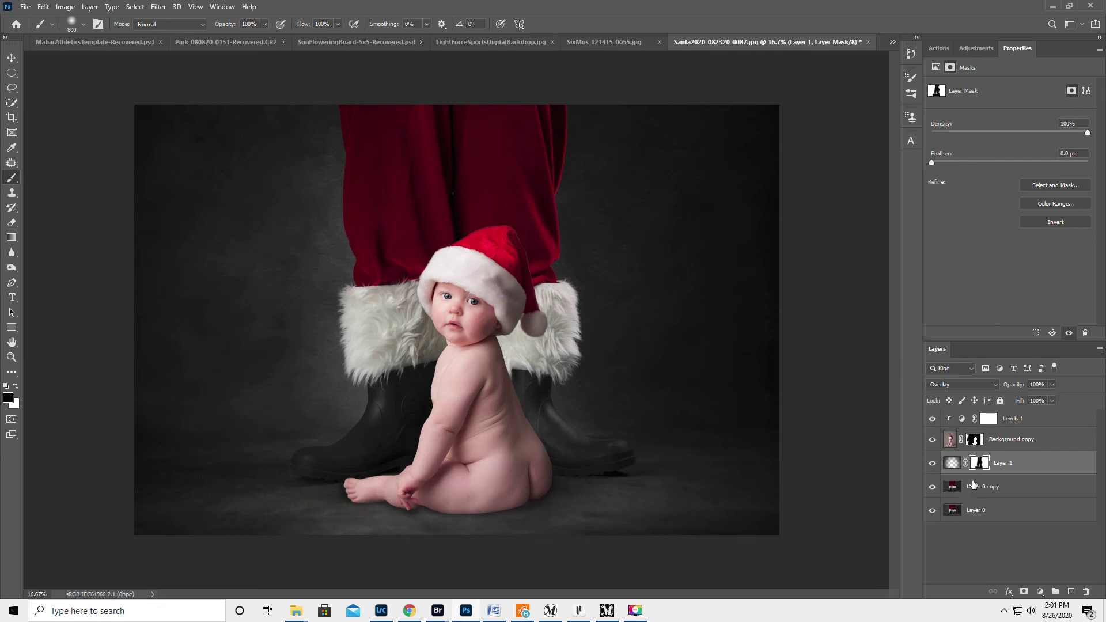
left_click_drag(992, 490, 979, 457)
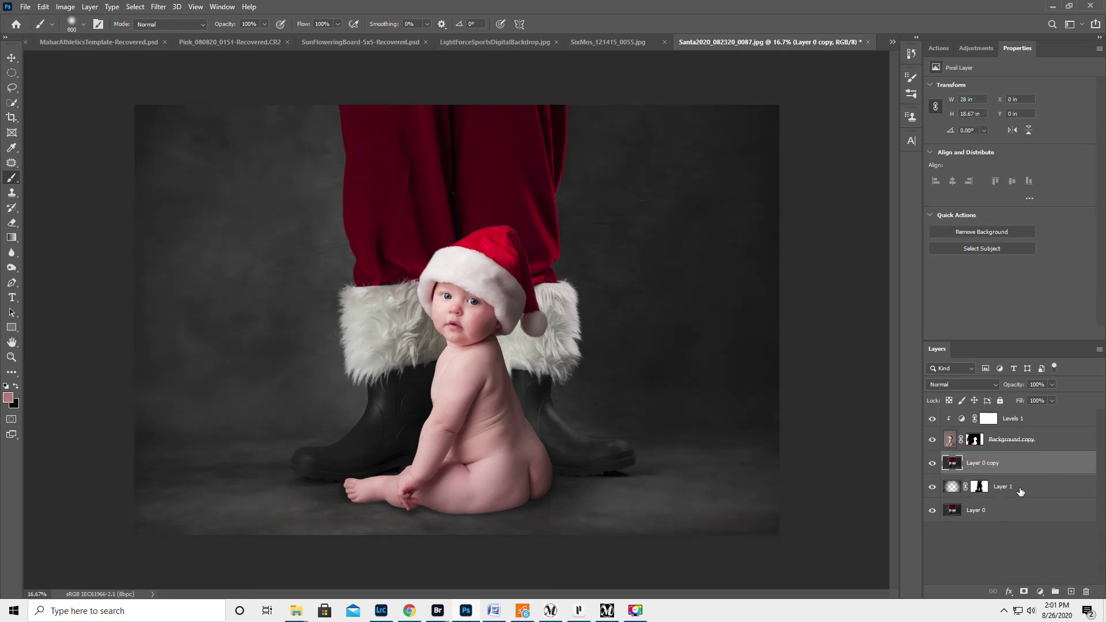
left_click_drag(1031, 489, 1018, 457)
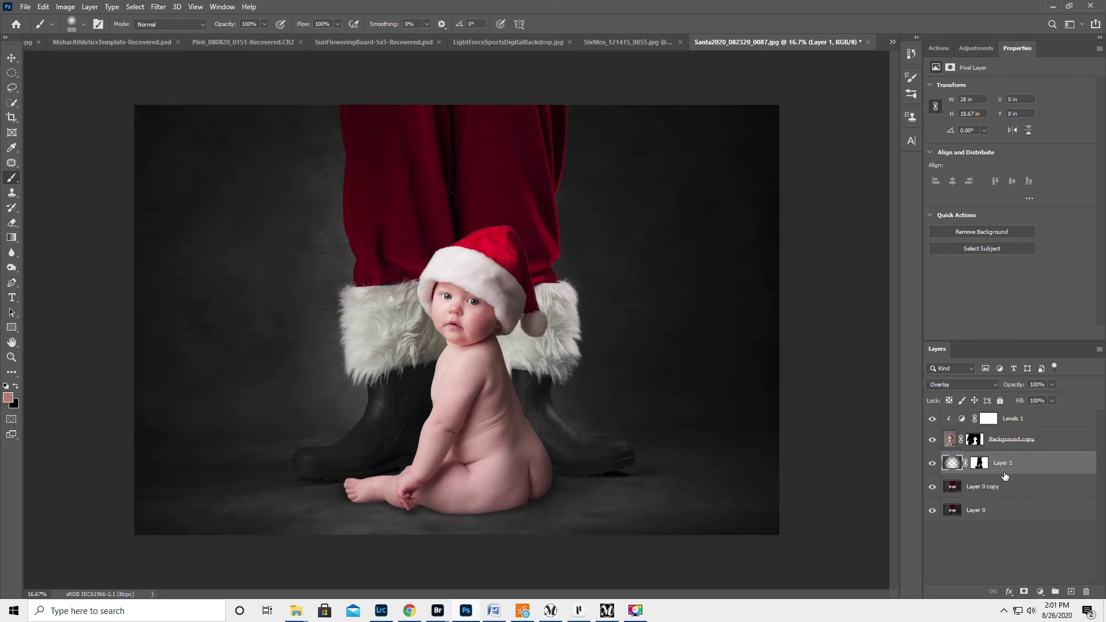
left_click(932, 487)
left_click(933, 488)
left_click(932, 489)
left_click(932, 488)
- Burn the floor shadow around the toes and the right boot on Layer 0 copy at 18% exposure
left_click(1009, 487)
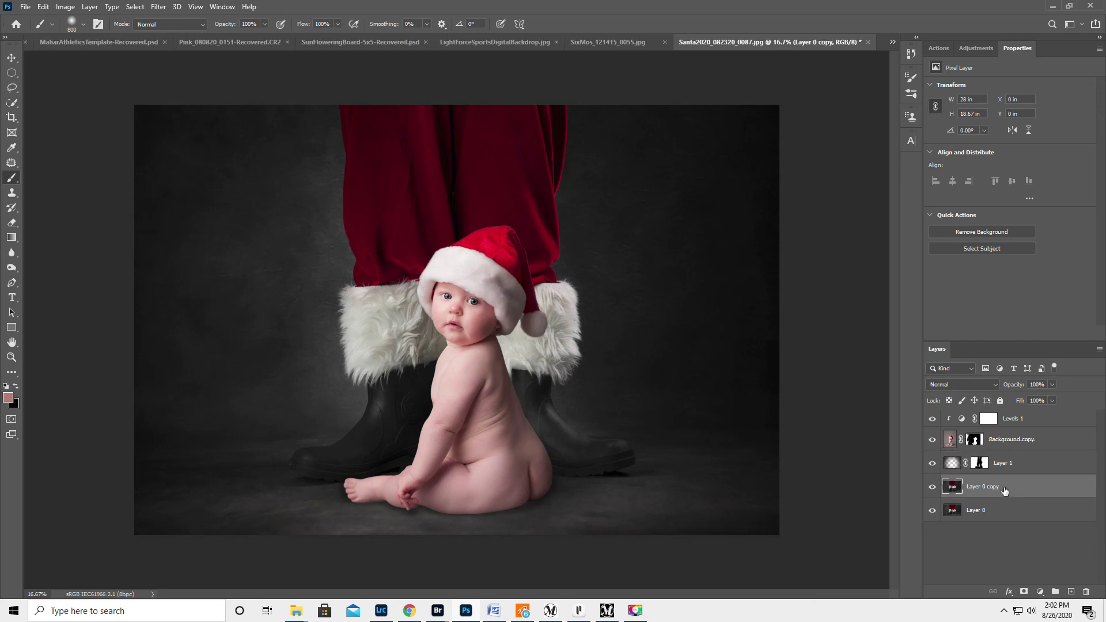
left_click(12, 268)
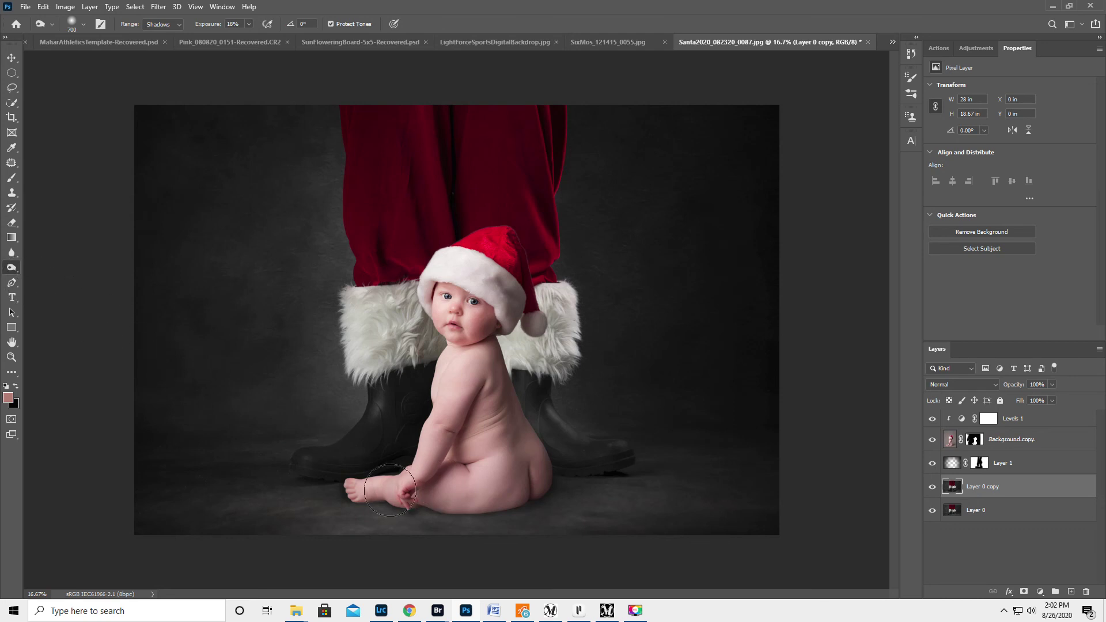
mouse_move(389, 491)
left_mouse_down()
mouse_move(339, 495)
mouse_move(464, 507)
mouse_move(602, 487)
mouse_move(456, 511)
mouse_move(522, 504)
mouse_move(478, 513)
mouse_move(295, 487)
mouse_move(259, 498)
mouse_move(312, 495)
mouse_move(286, 494)
left_mouse_up()
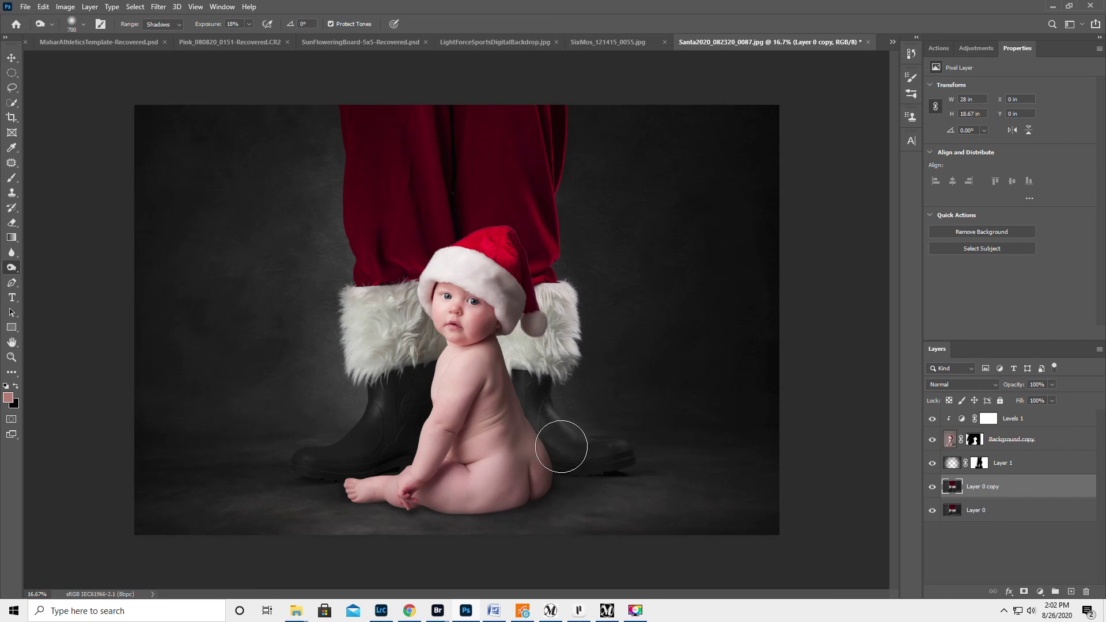
mouse_move(561, 446)
left_mouse_down()
mouse_move(549, 404)
mouse_move(531, 396)
mouse_move(562, 432)
left_mouse_up()
key("bracketleft")
key("bracketleft")
key("bracketleft")
key("bracketleft")
key("bracketleft")
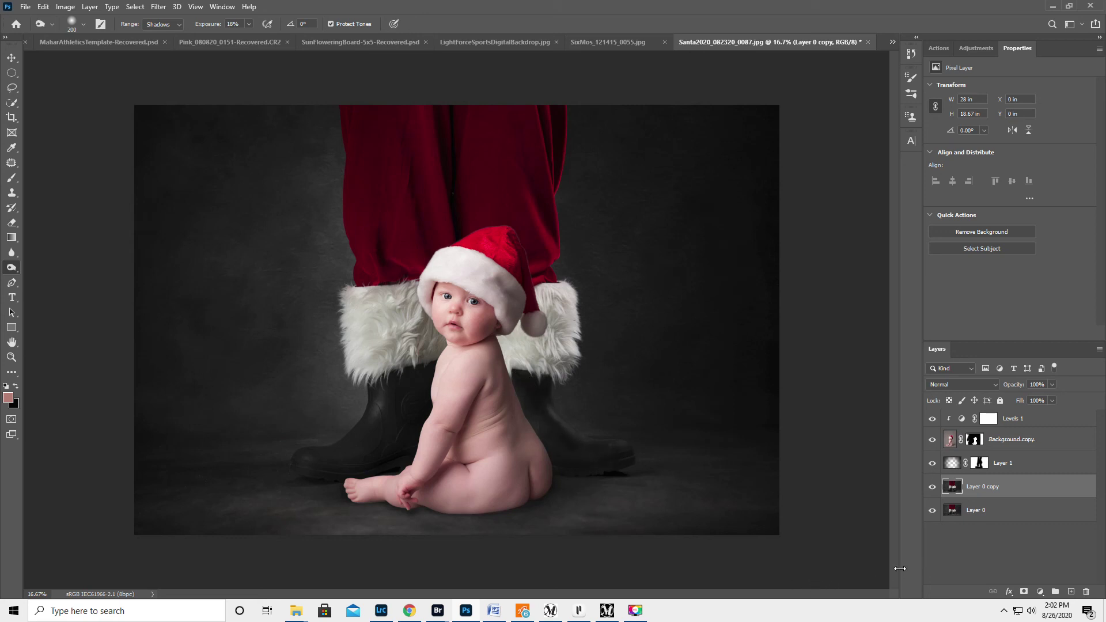
left_click(931, 463)
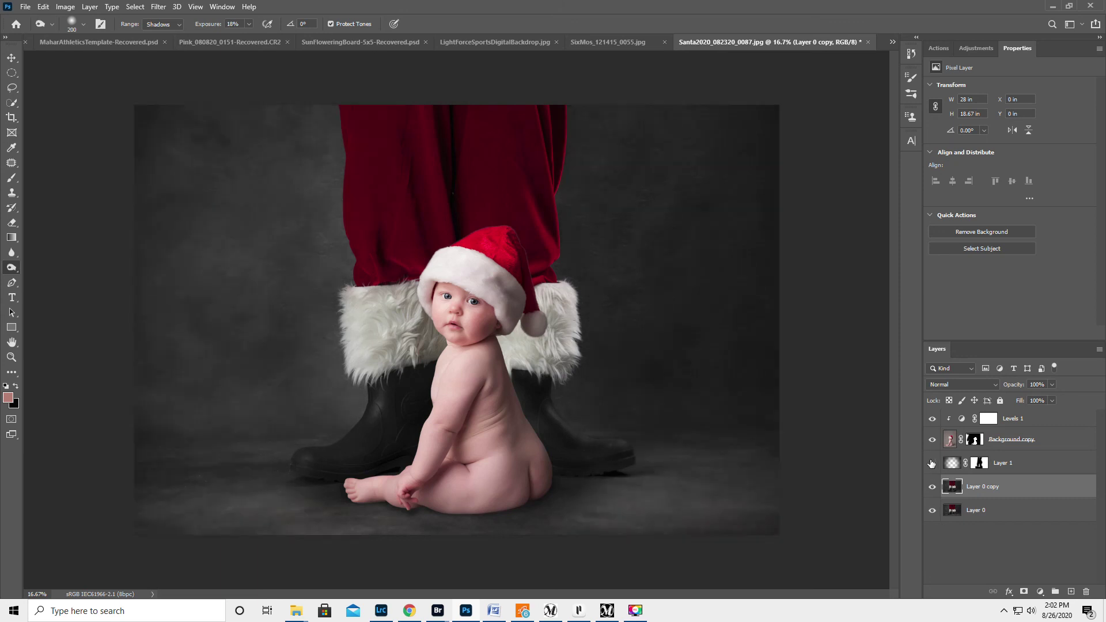
left_click(931, 463)
left_click(931, 463)
left_click(931, 463)
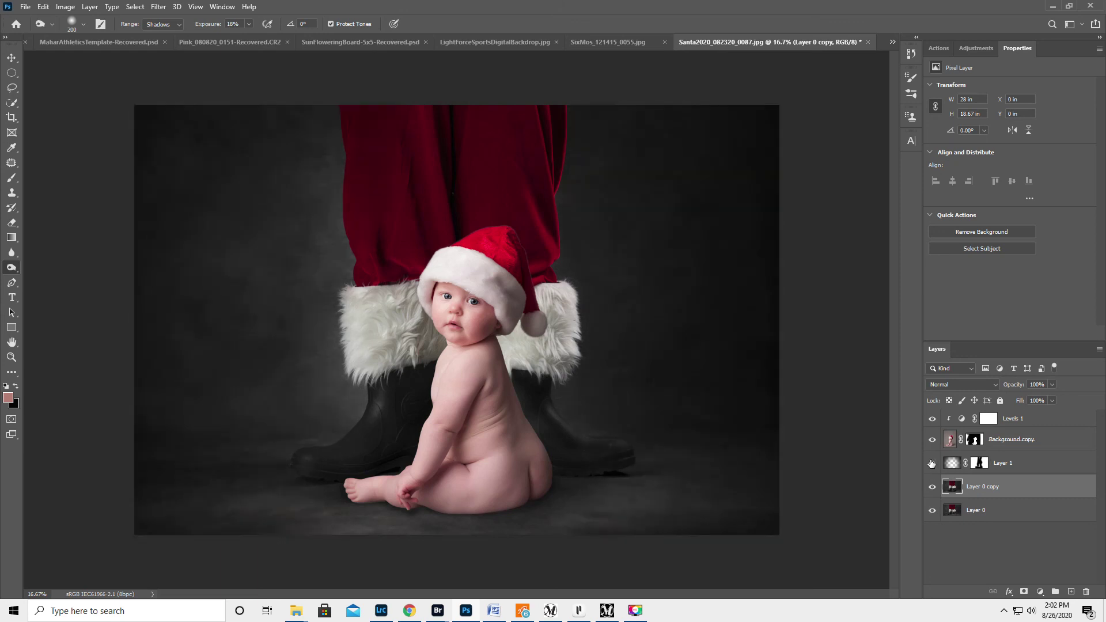
left_click(931, 419)
left_click(932, 420)
left_click(933, 487)
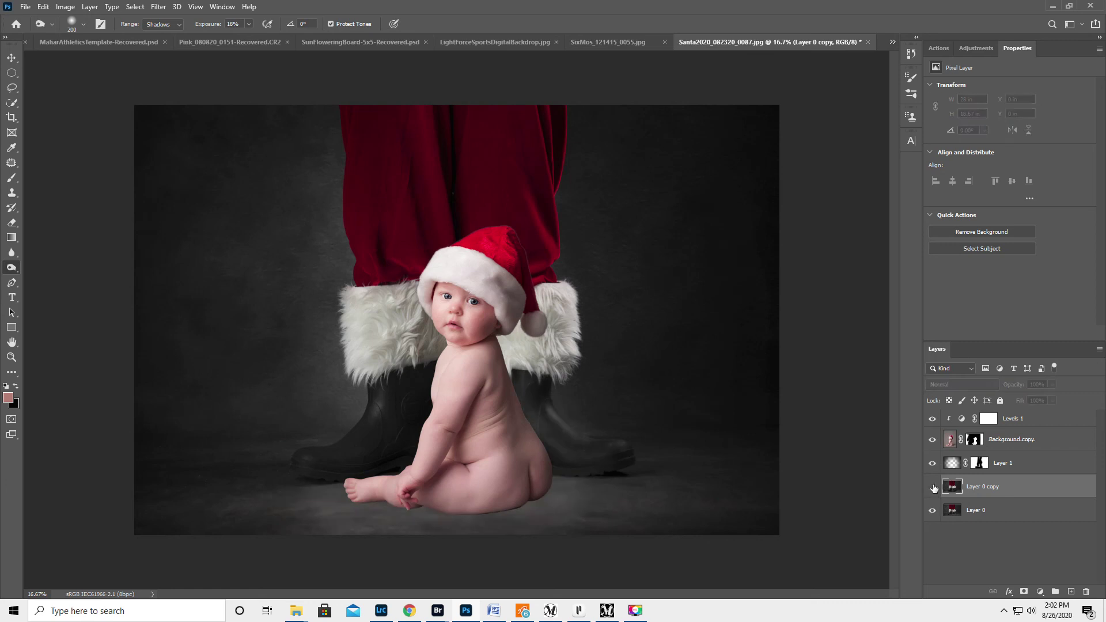
left_click(933, 487)
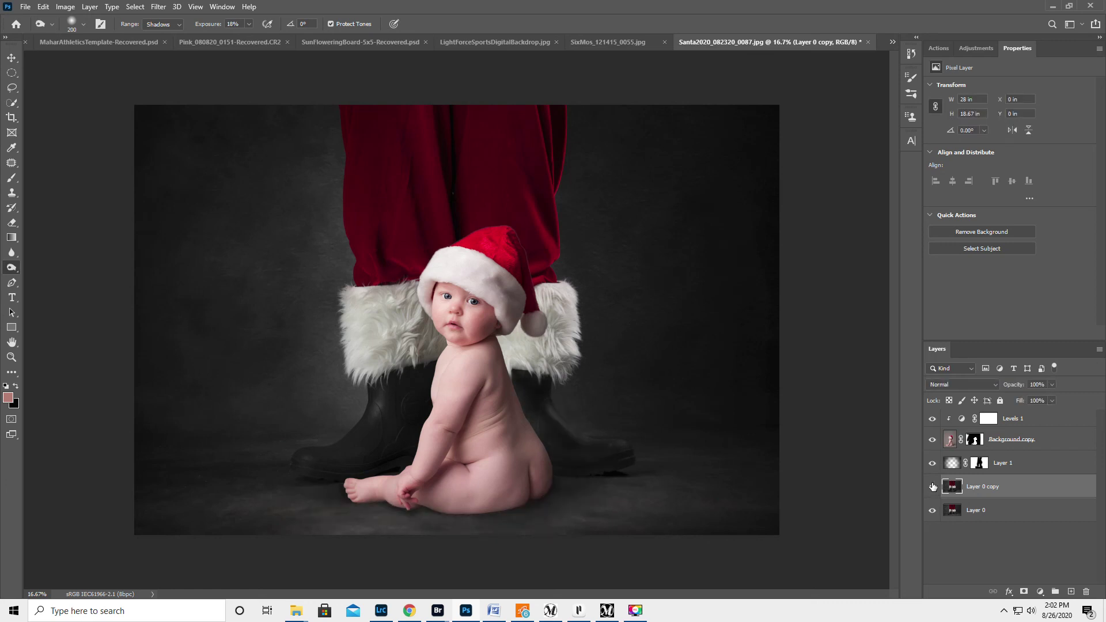
left_click(1016, 511)
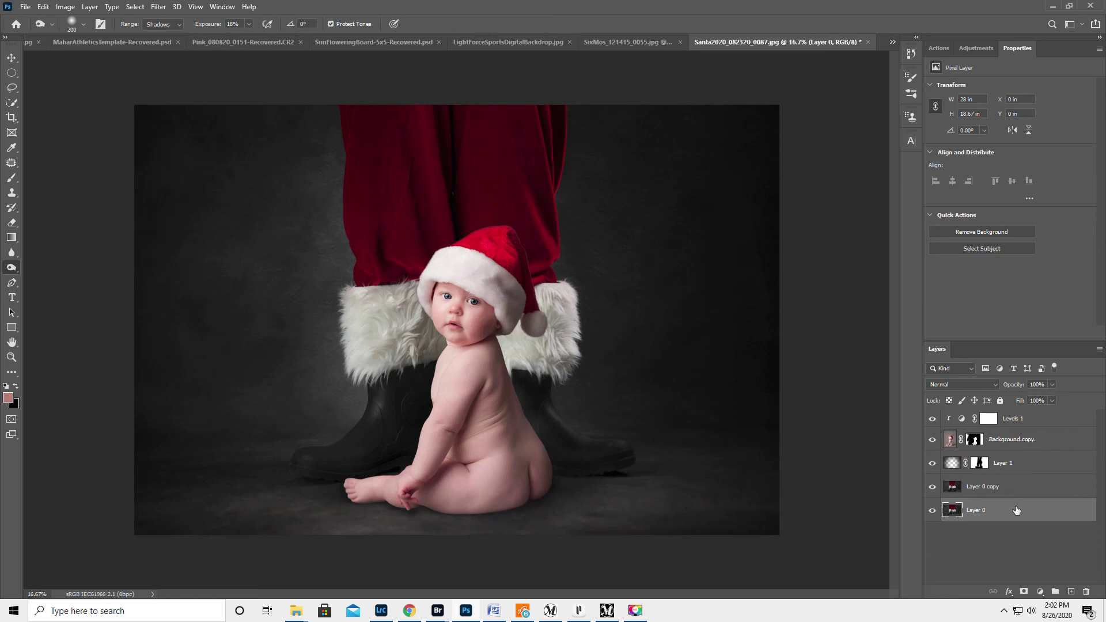